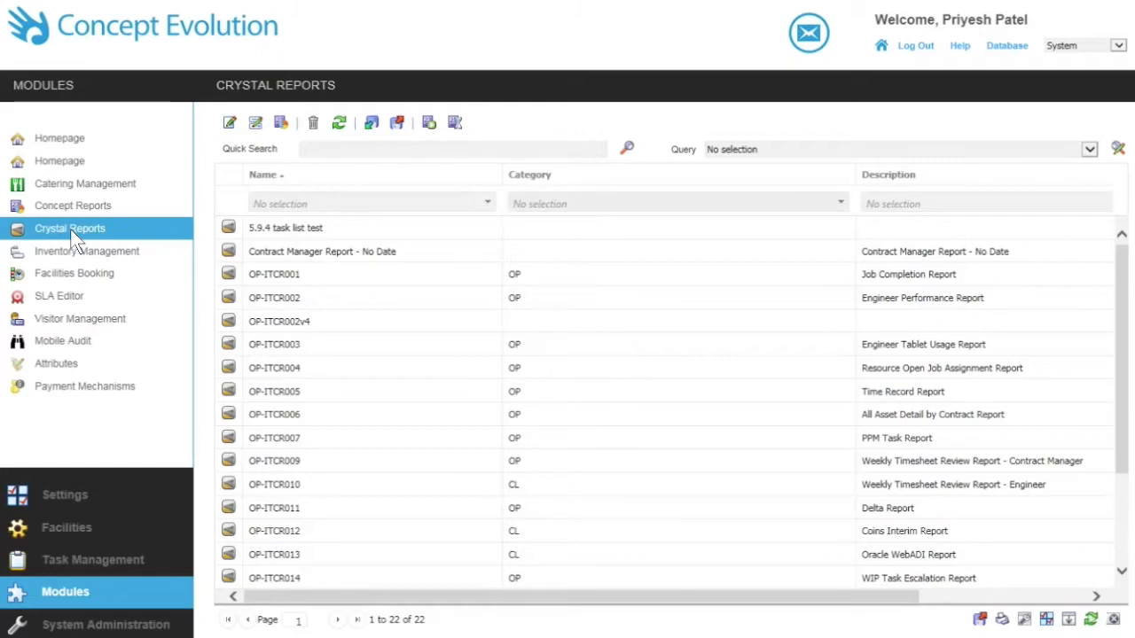
Step: Filter the Crystal Reports list to category OP and open the Weekly Timesheet Review Report - Contract Manager
left_click(841, 204)
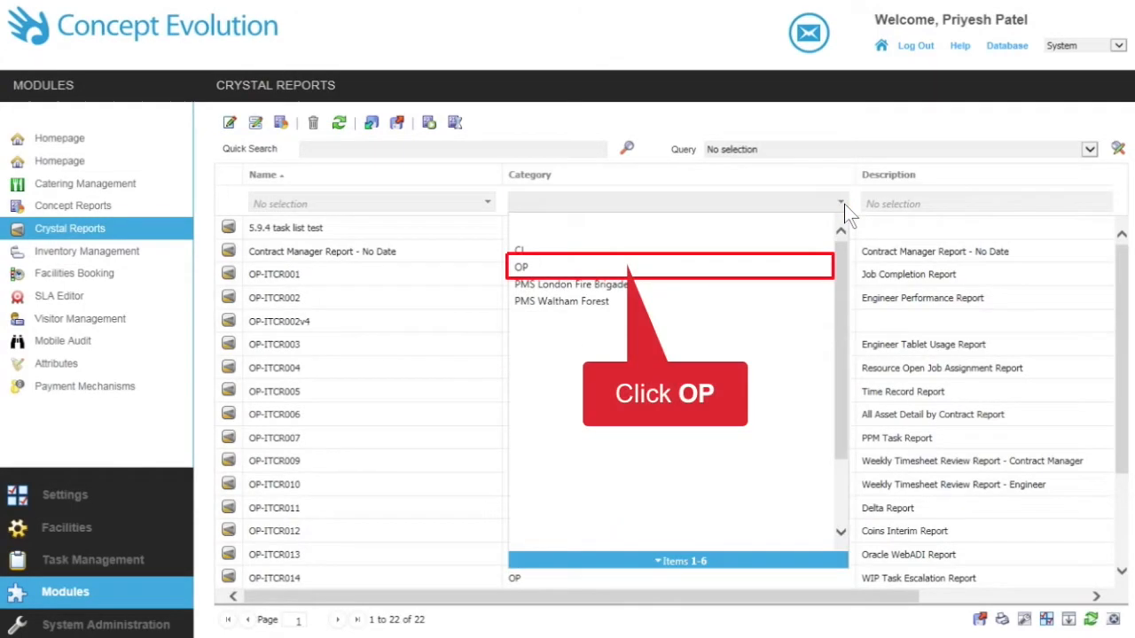
left_click(789, 267)
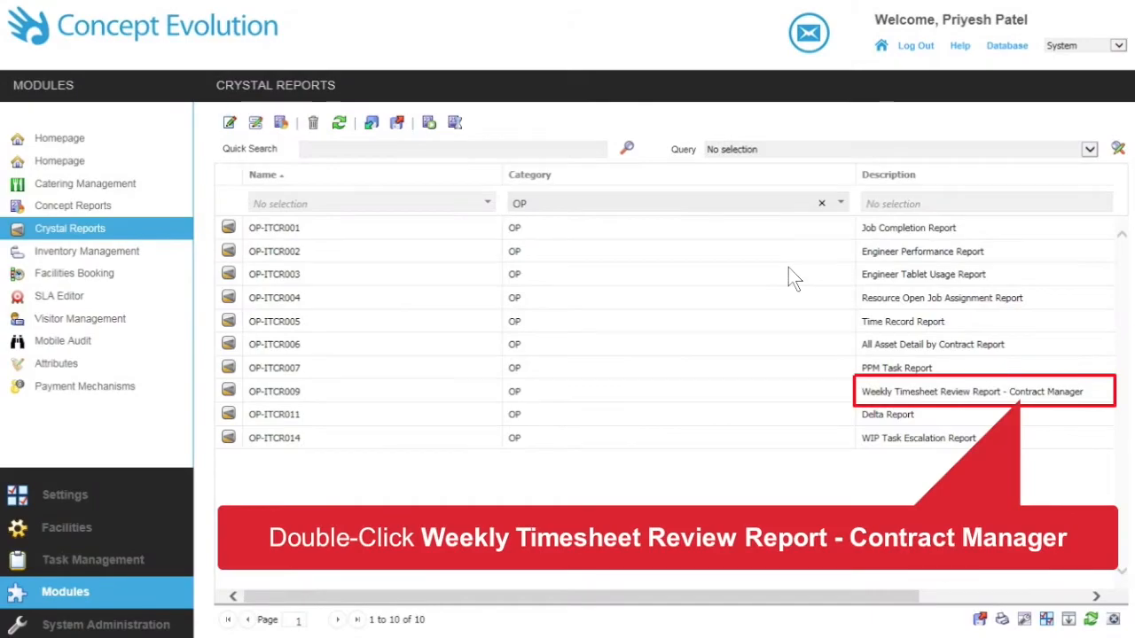
double_click(939, 394)
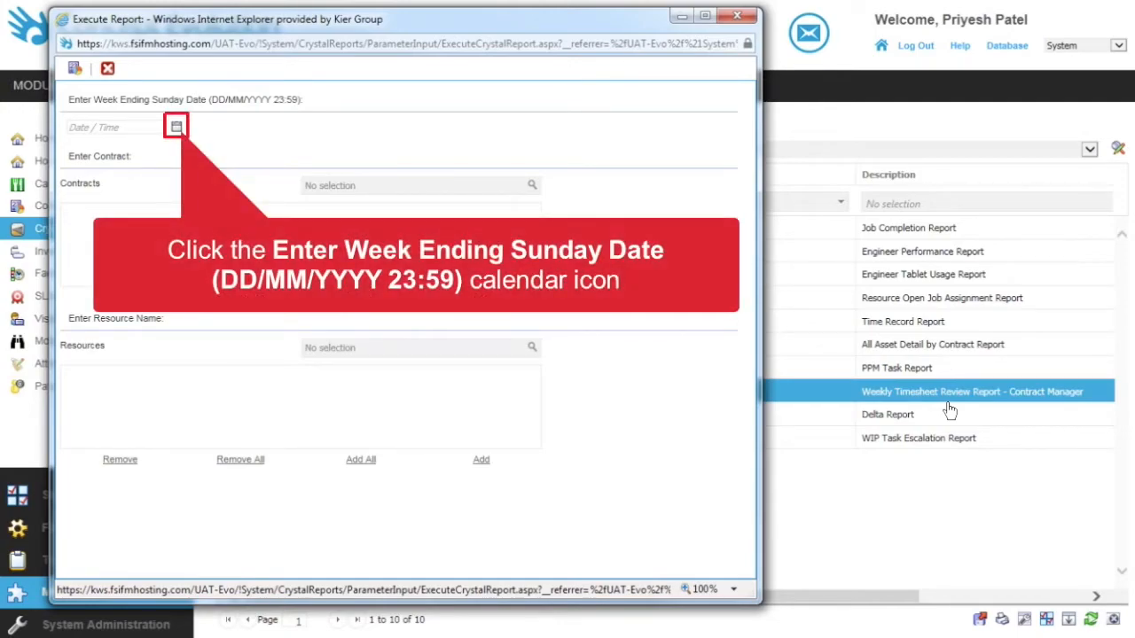
Step: Set the report's week ending Sunday date to 03/09/2017 23:59
left_click(176, 128)
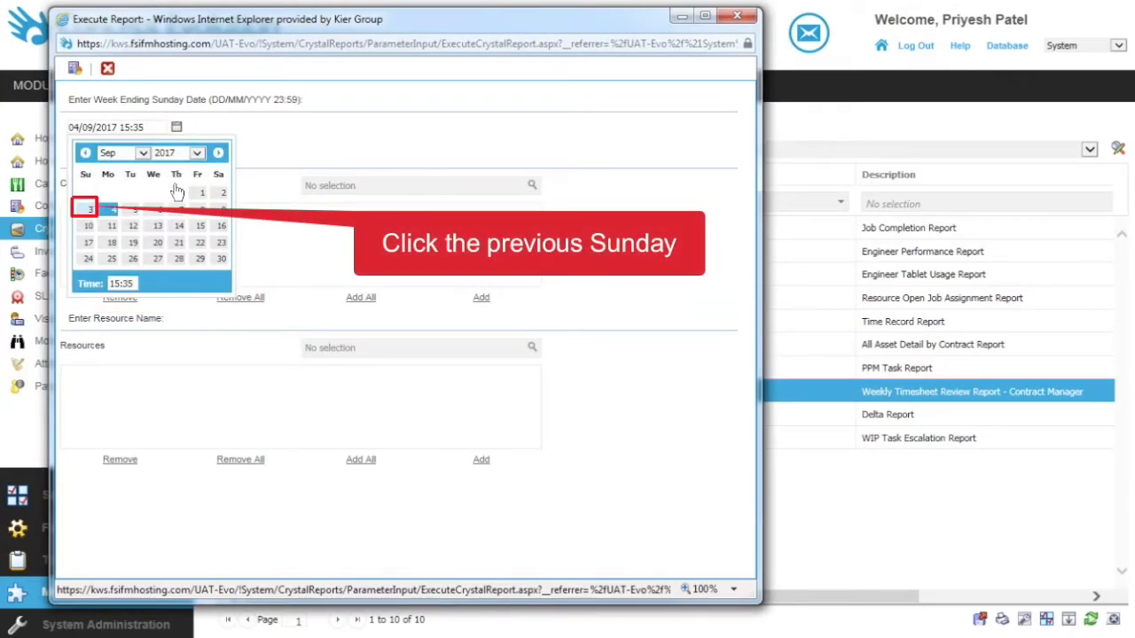
left_click(88, 209)
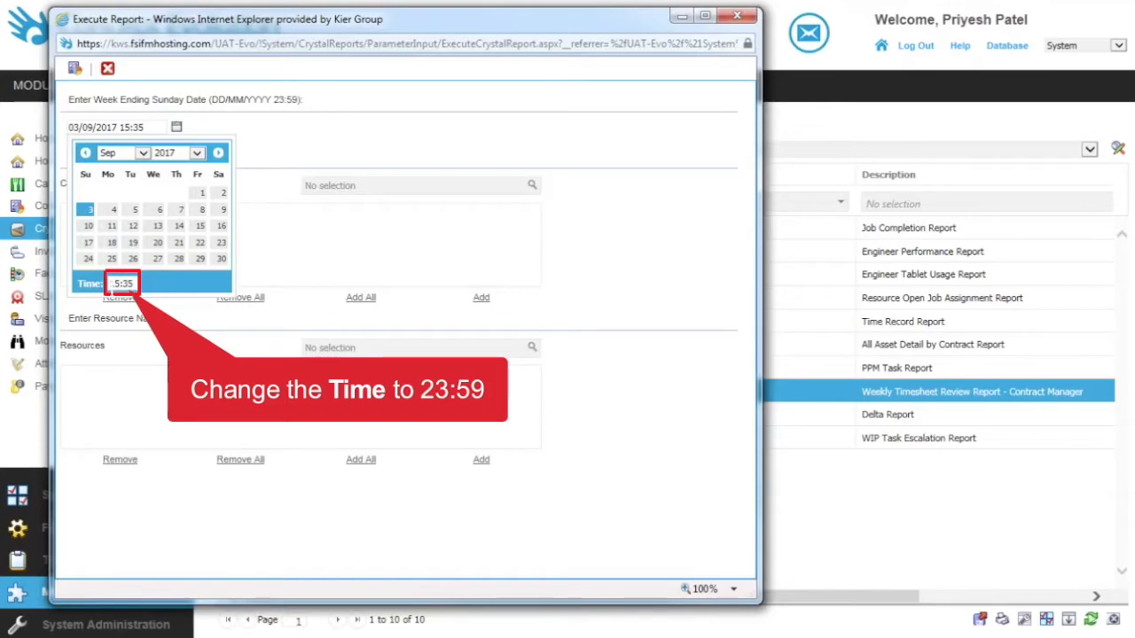
type("23:59")
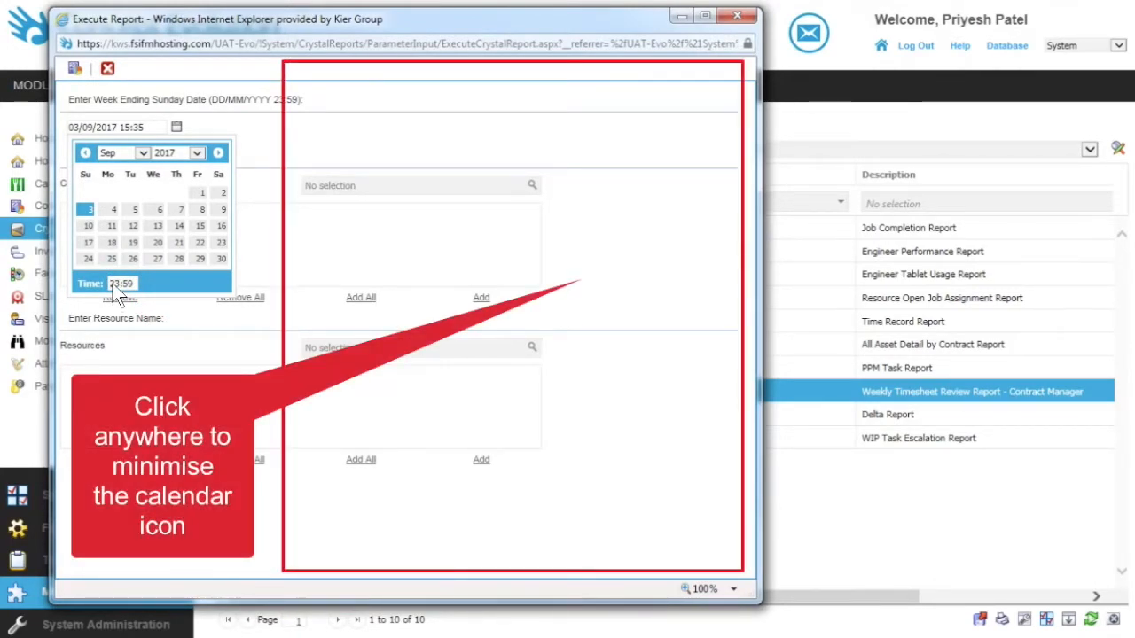
left_click(301, 143)
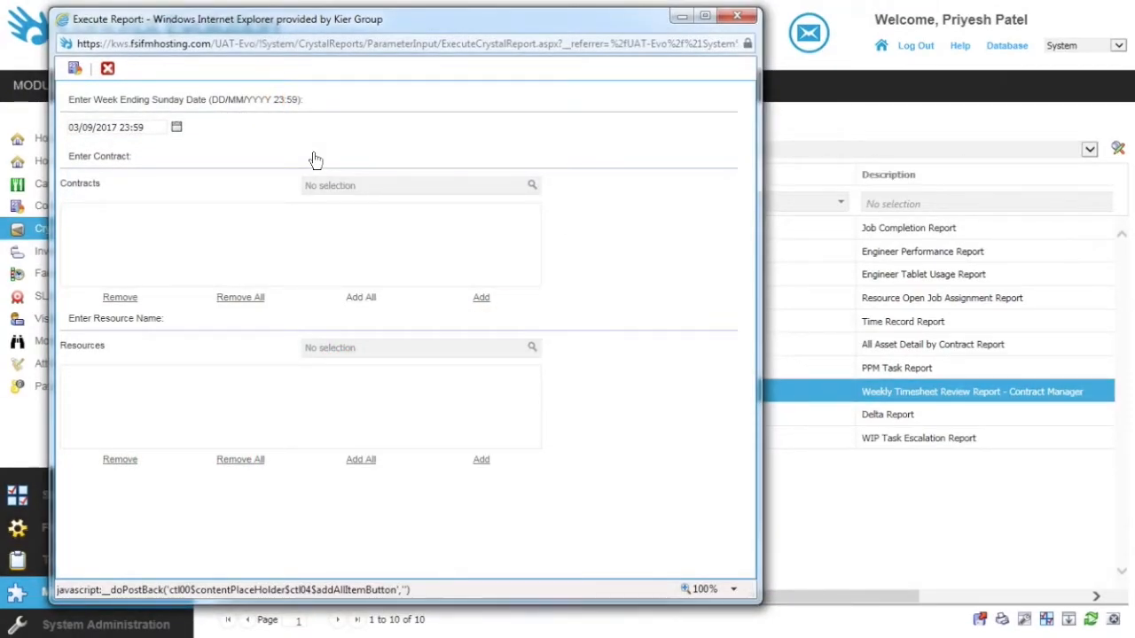
Step: Add all contracts and all resources to the report parameters and run the report
left_click(357, 298)
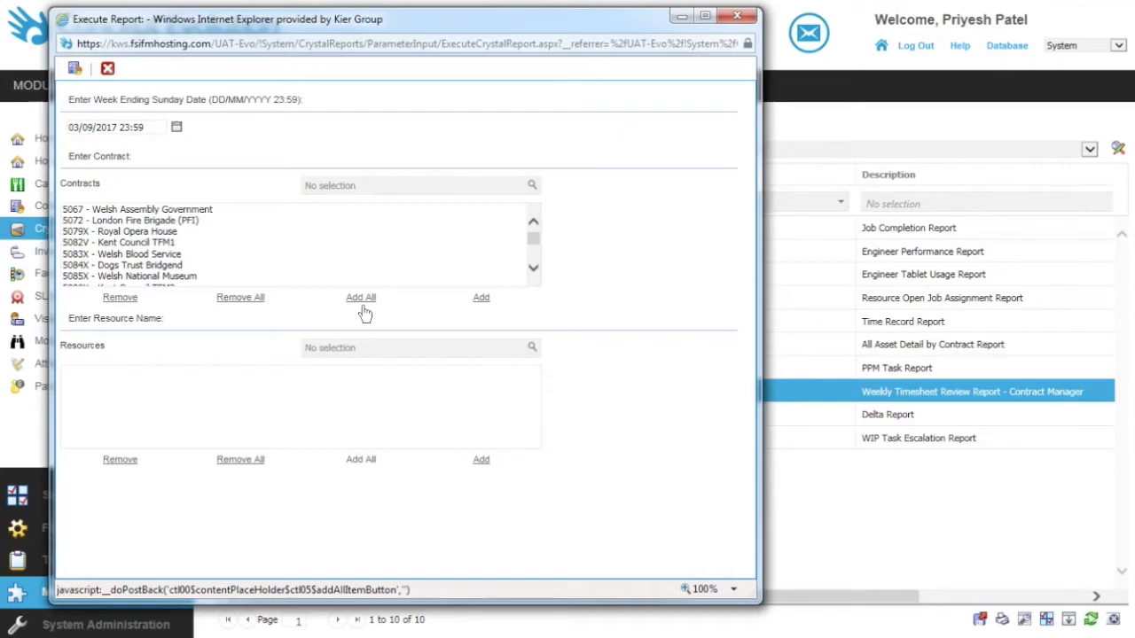
left_click(355, 459)
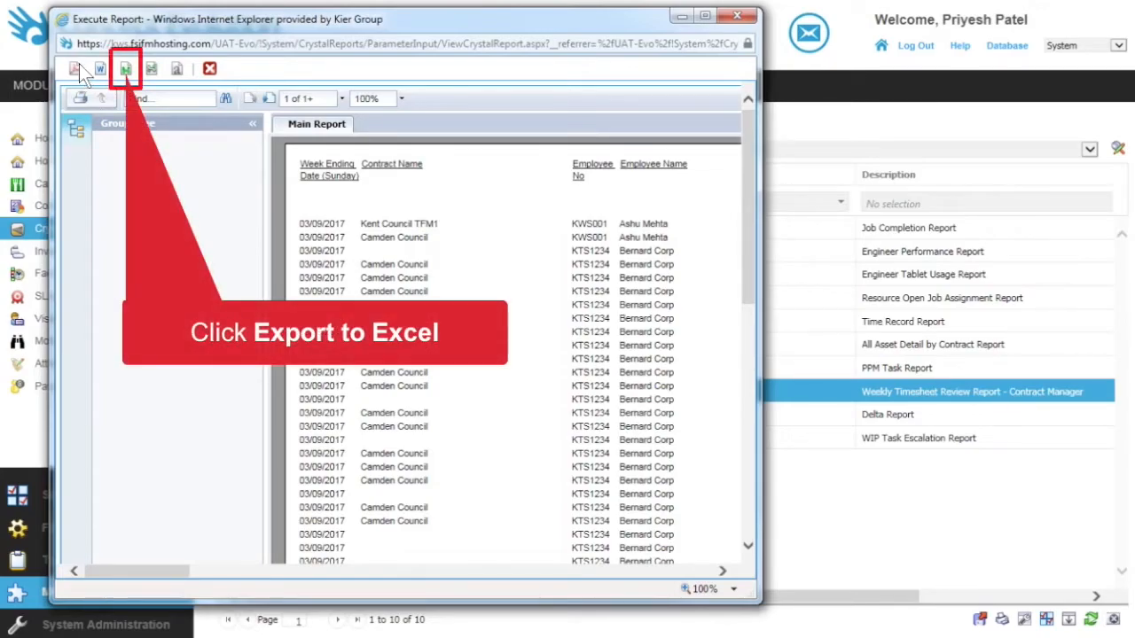
Step: Export the report to Excel, opening the file with editing enabled
left_click(124, 69)
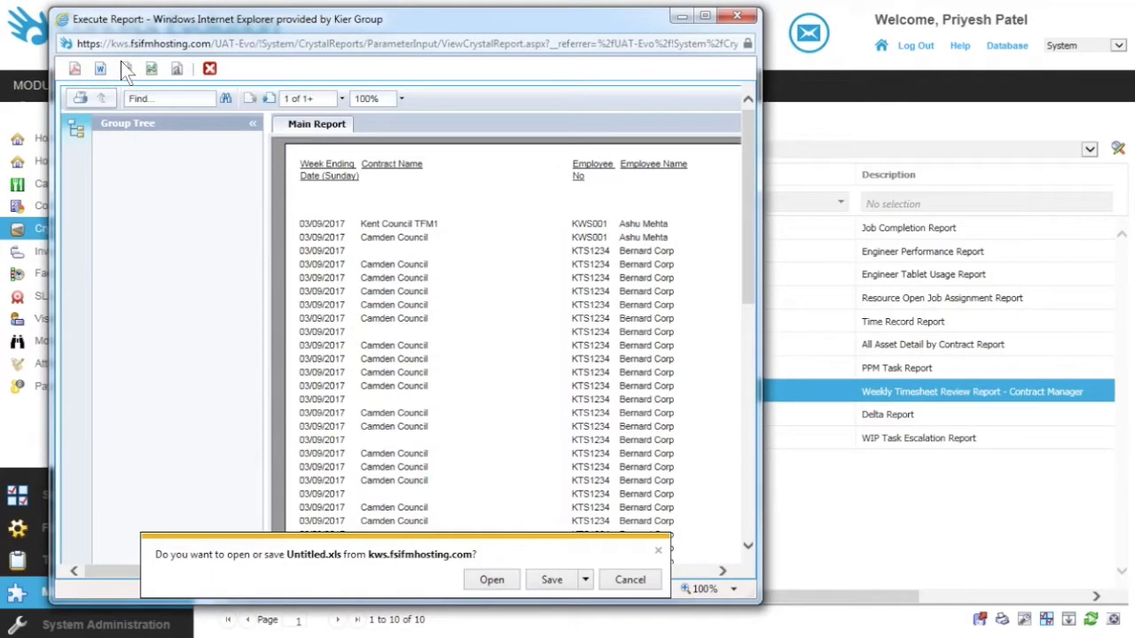
left_click(484, 583)
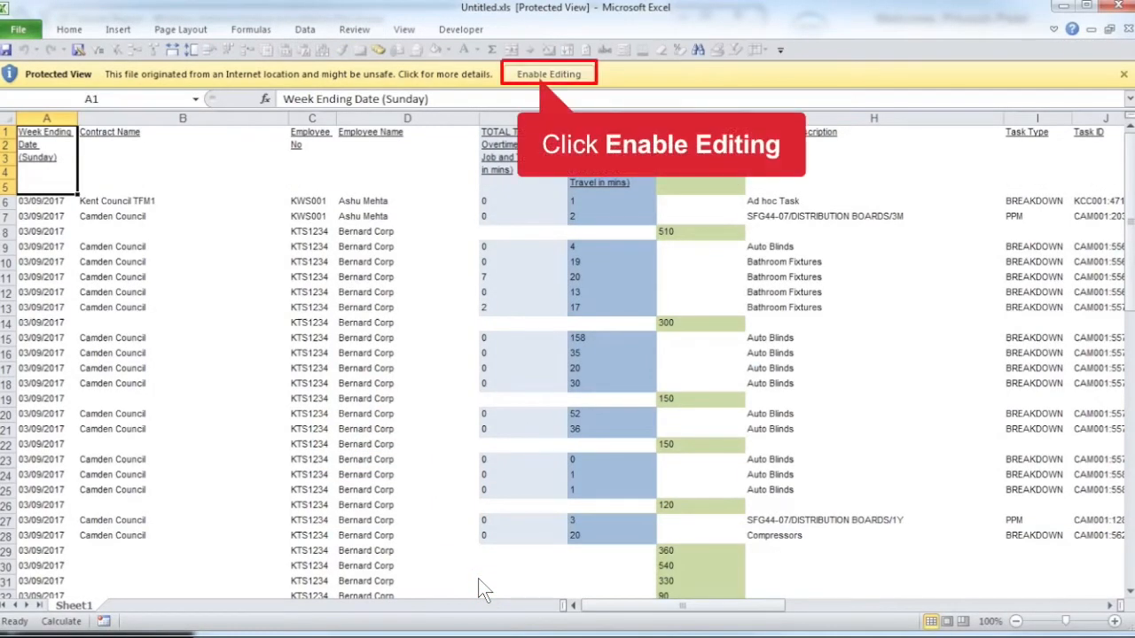
left_click(533, 73)
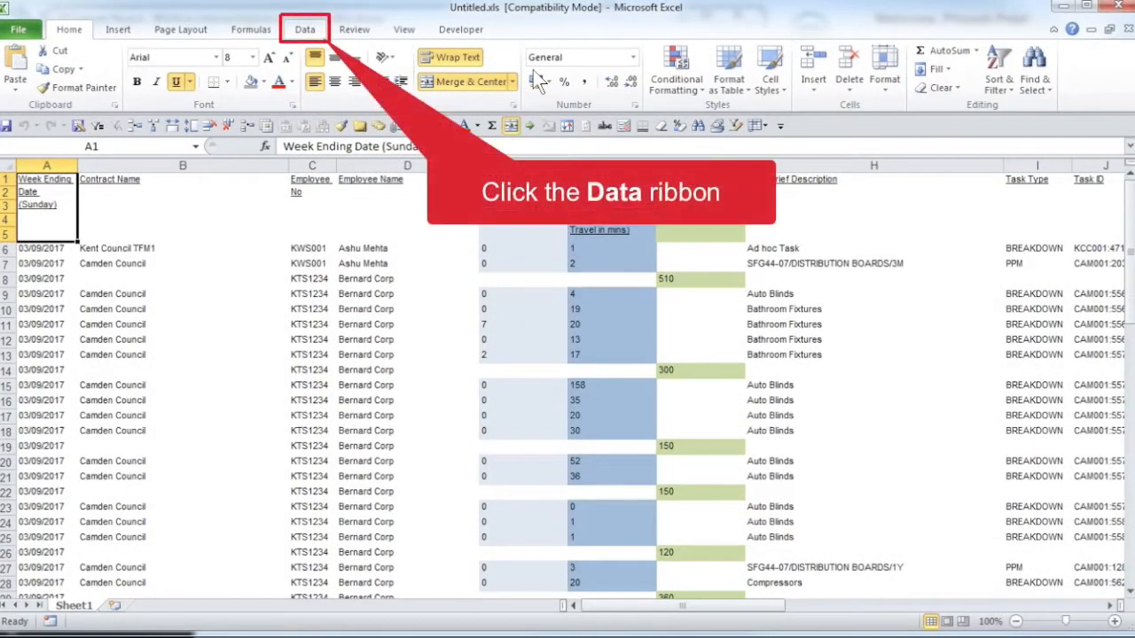
Step: Turn on column filters for the sheet and filter Contract Name to show only Camden Council
left_click(297, 25)
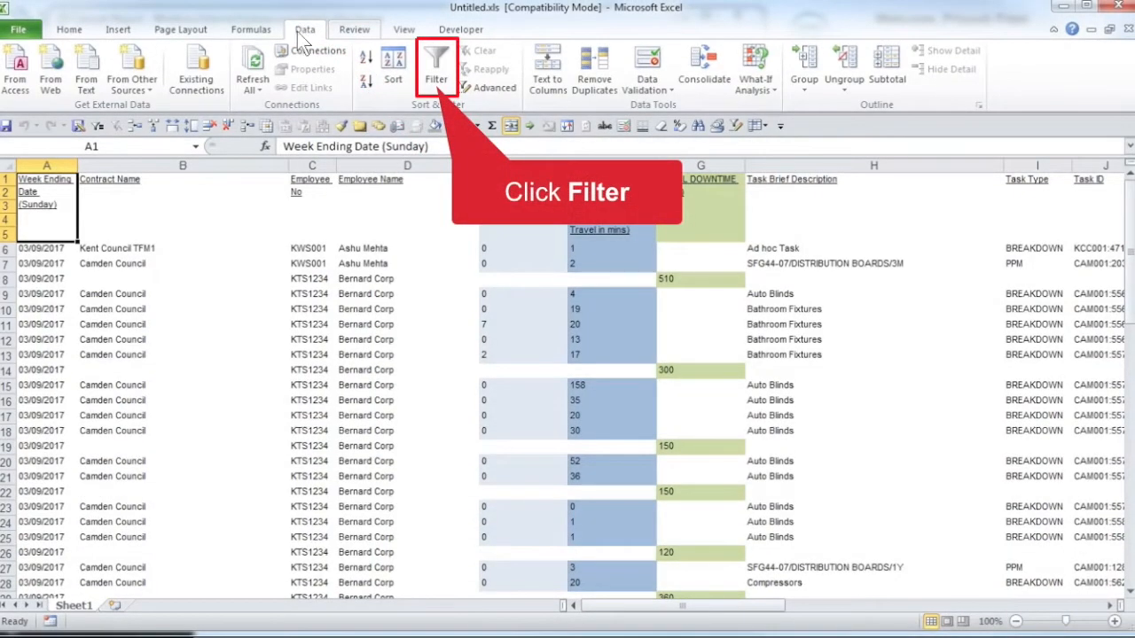
left_click(442, 63)
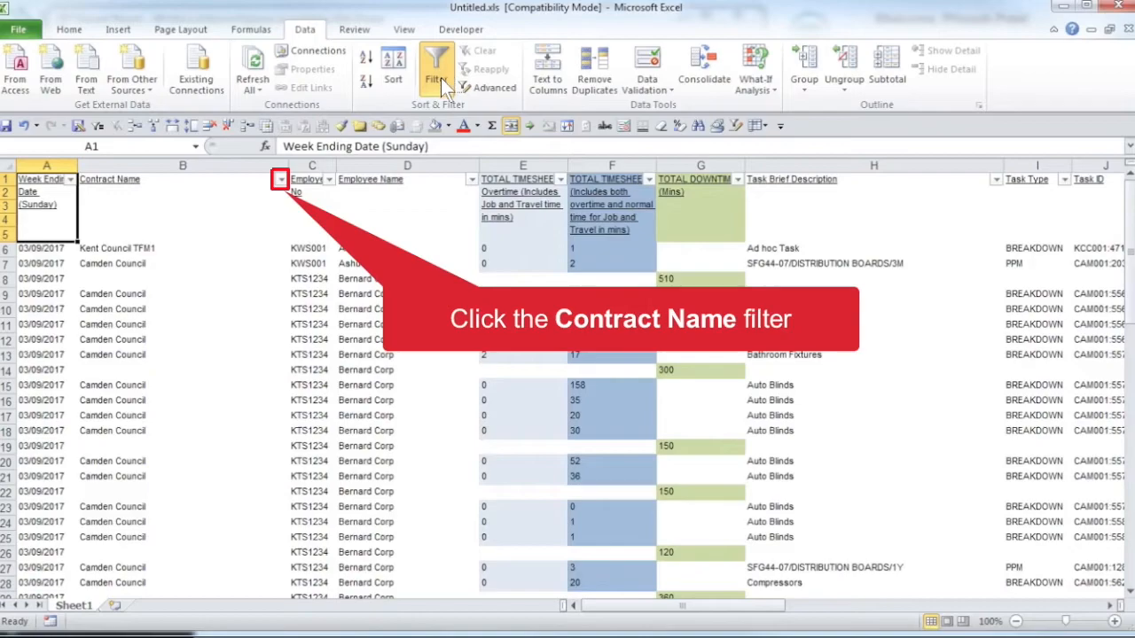
left_click(280, 180)
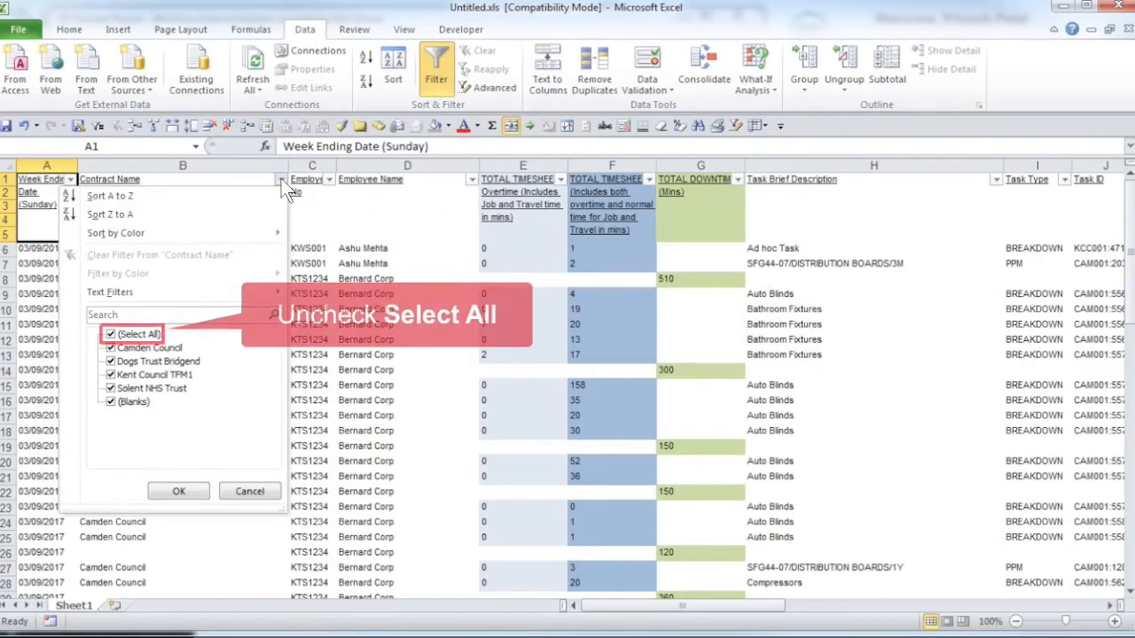
left_click(140, 334)
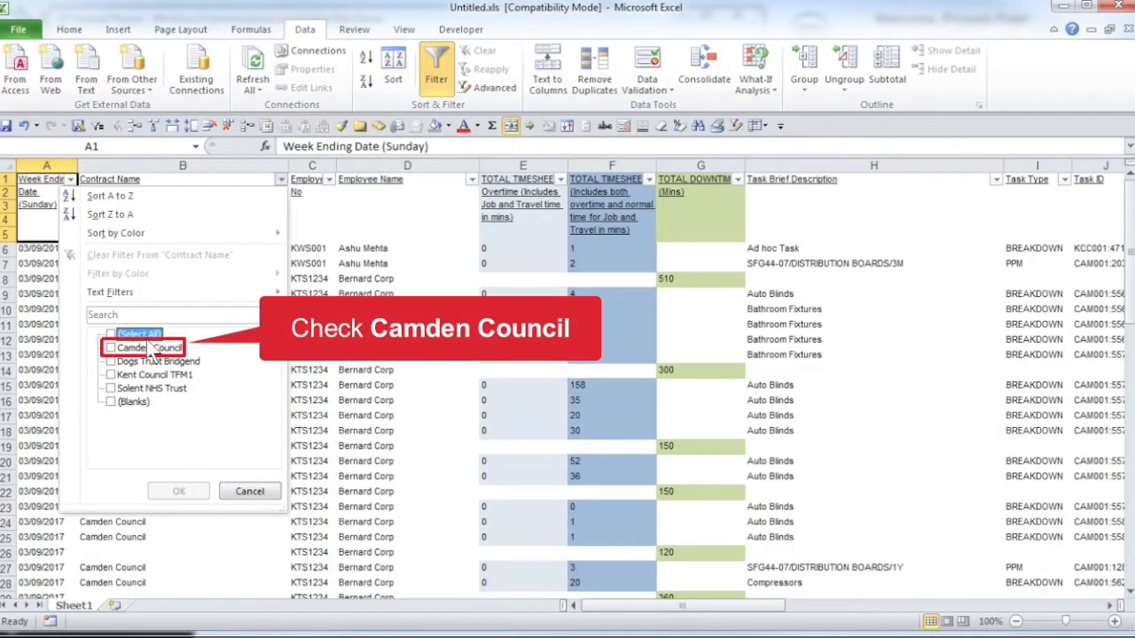
left_click(149, 349)
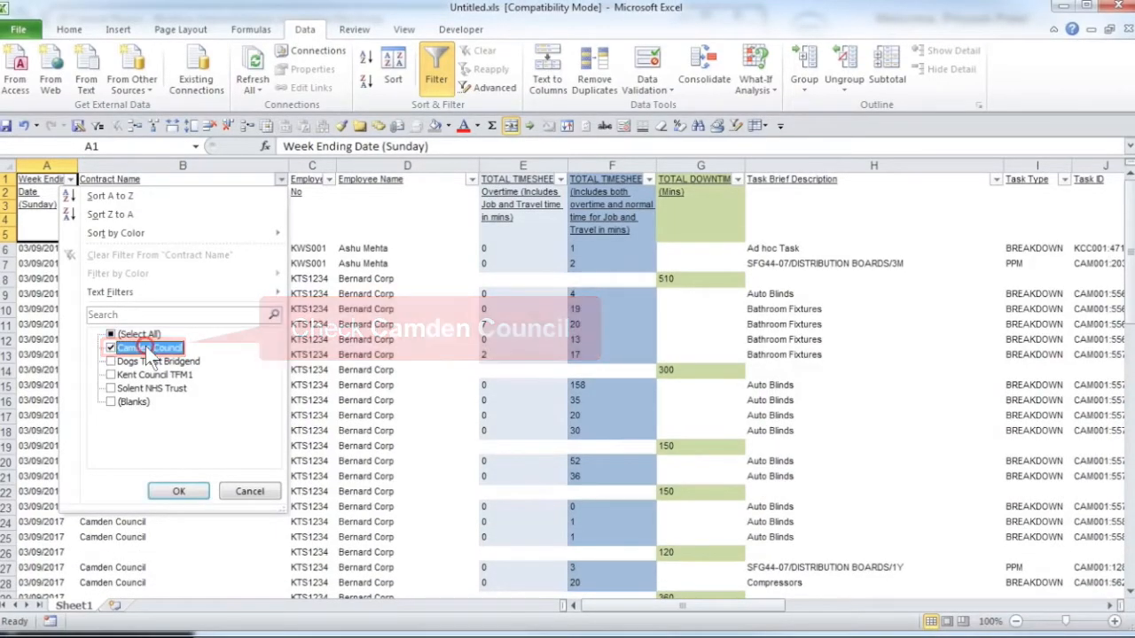
left_click(167, 493)
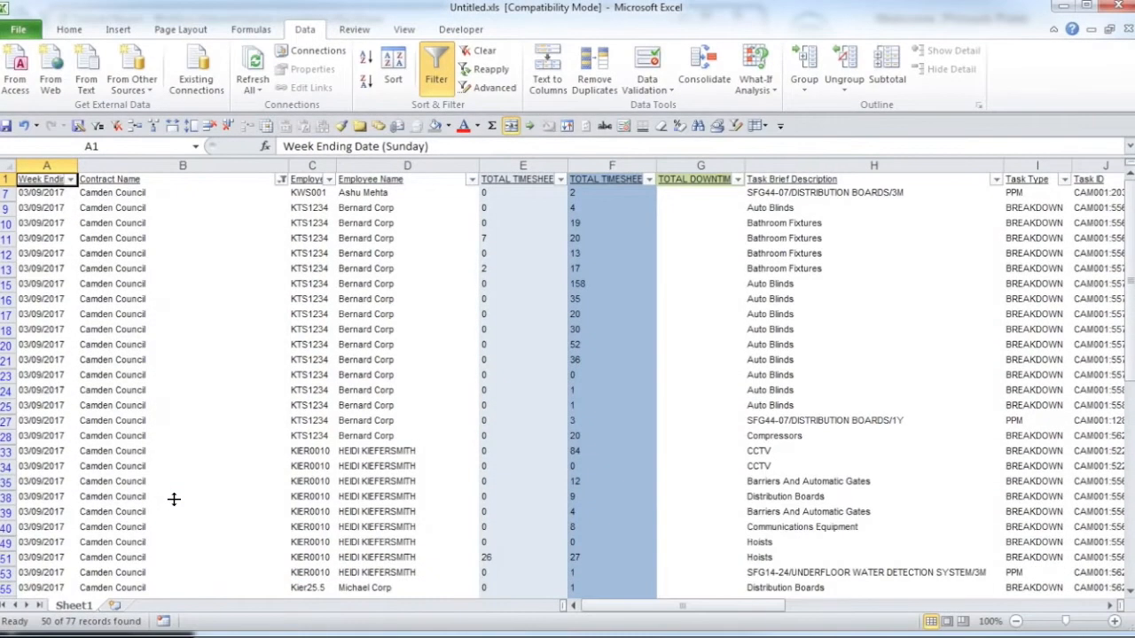
Step: Increase the height of header row 1 to show its full headings and freeze the top row
left_click_drag(9, 185, 9, 239)
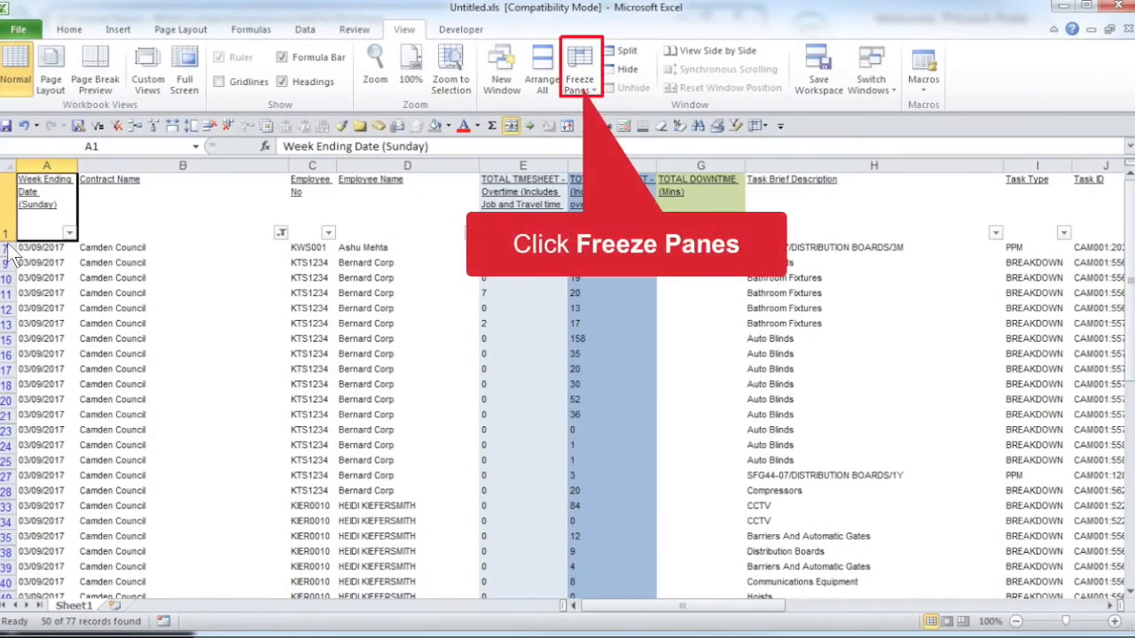
left_click(584, 77)
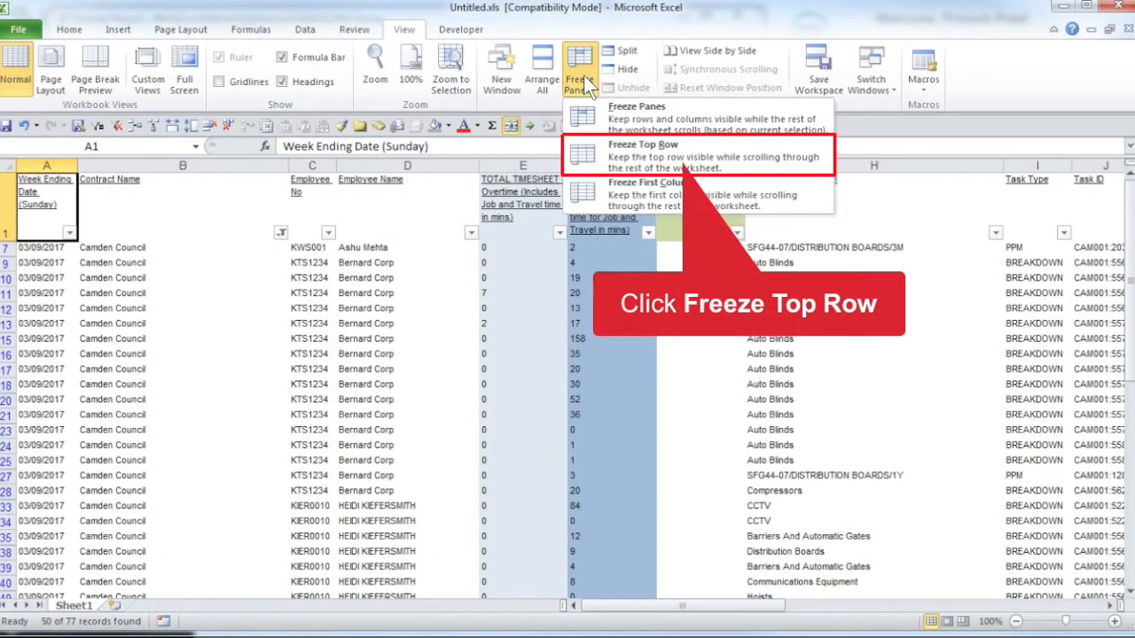
left_click(616, 151)
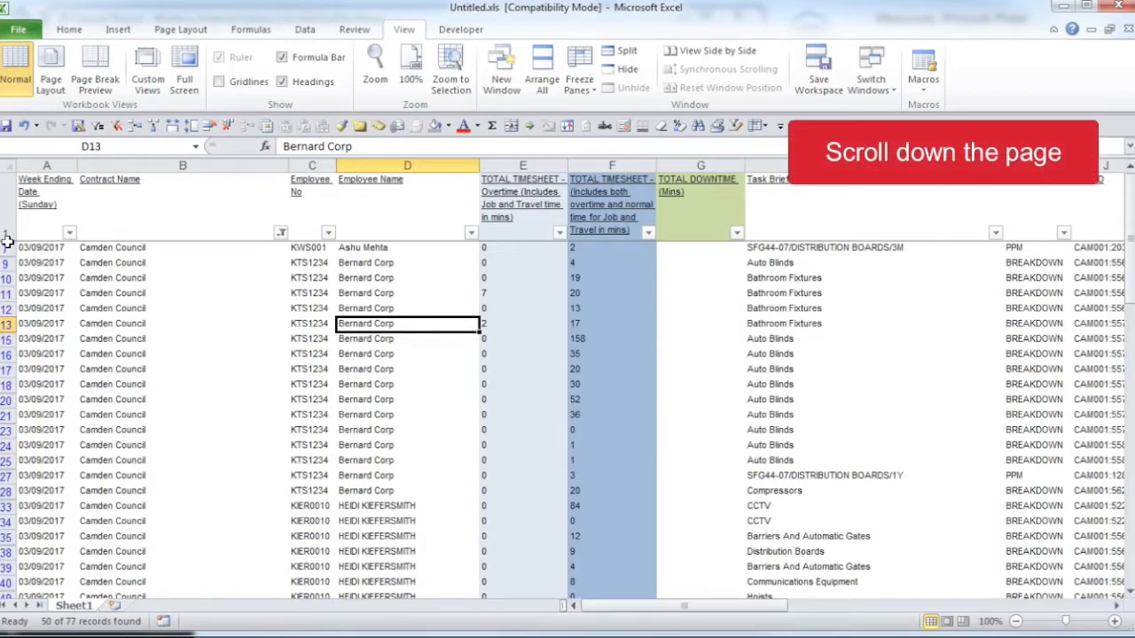
scroll(7, 239, "down", 10)
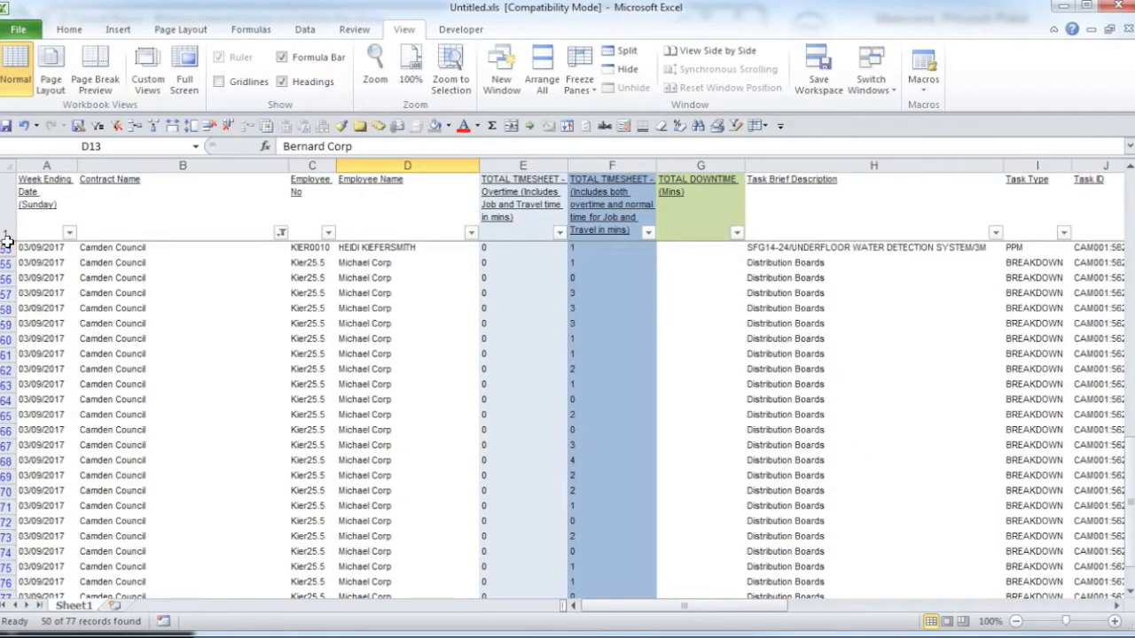
scroll(7, 239, "down", 3)
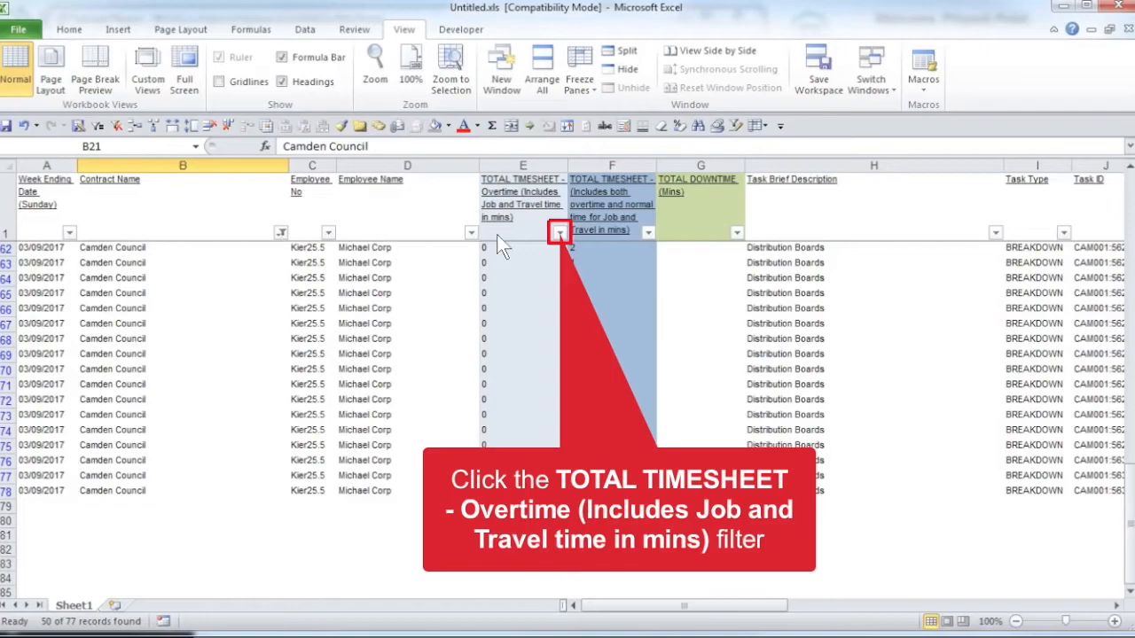
Step: Review the overtime entries by filtering 0 out of the TOTAL TIMESHEET - Overtime column, and clear that filter
left_click(560, 233)
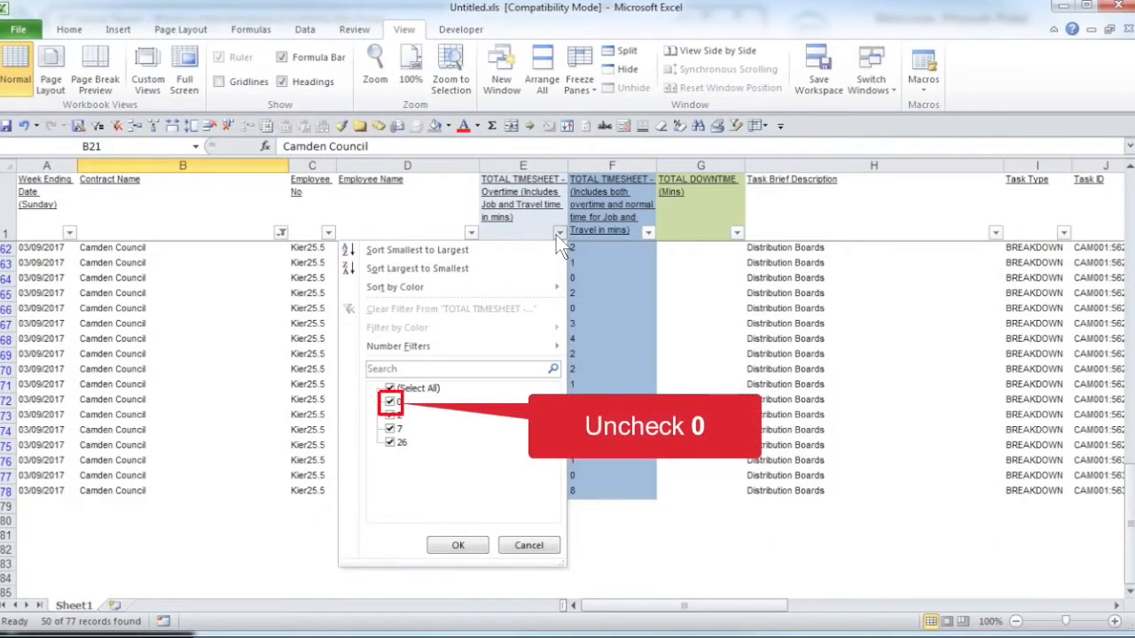
left_click(391, 401)
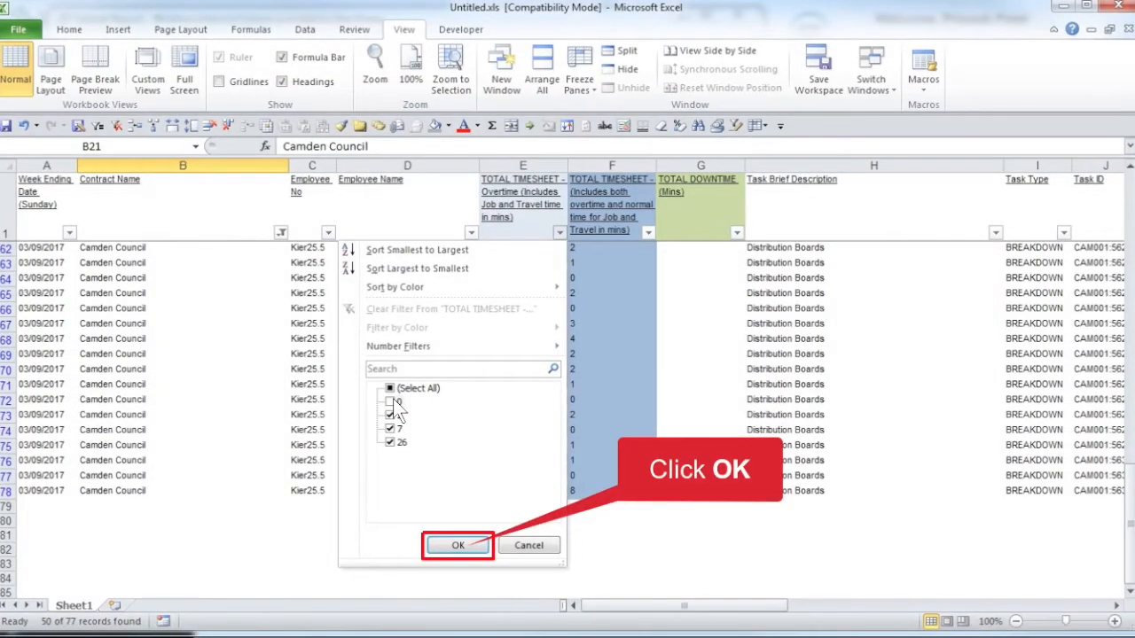
left_click(457, 546)
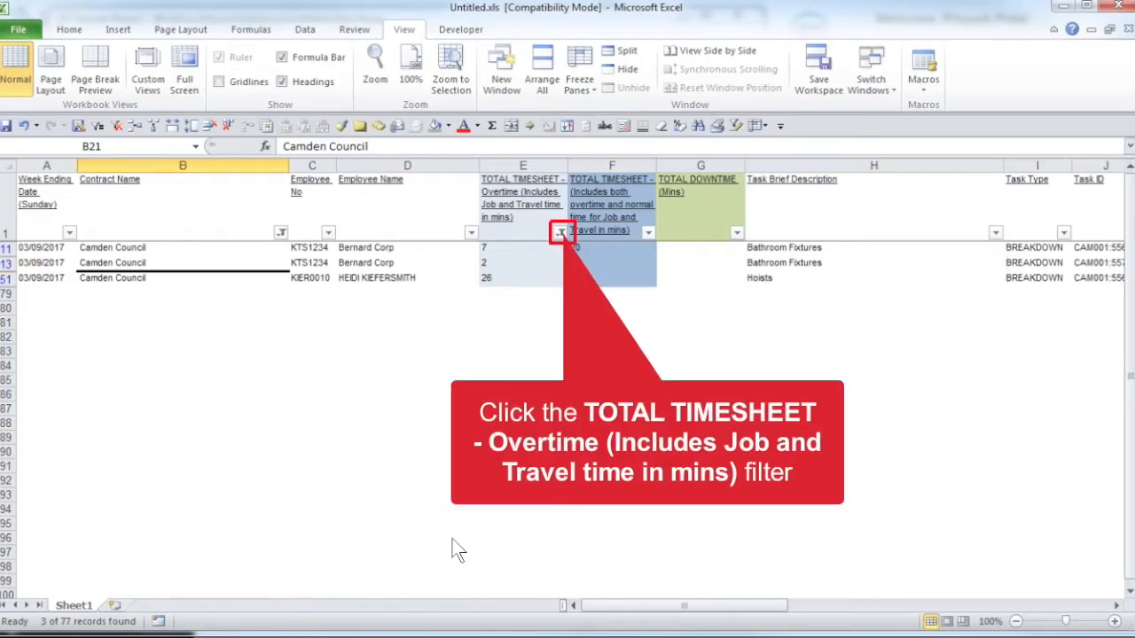
left_click(560, 232)
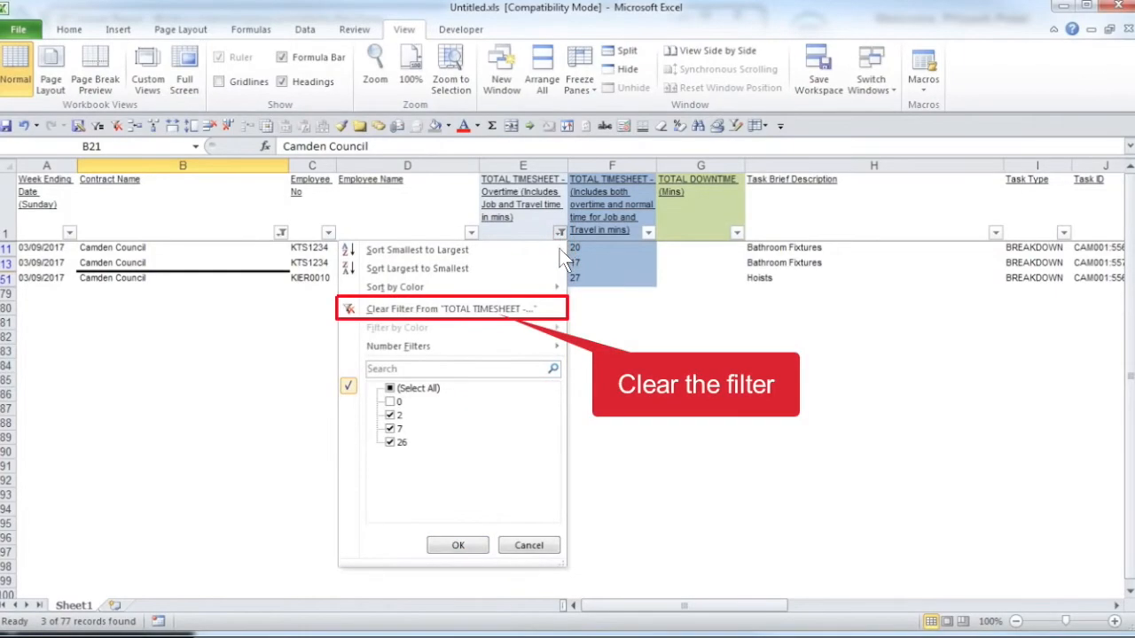
left_click(443, 311)
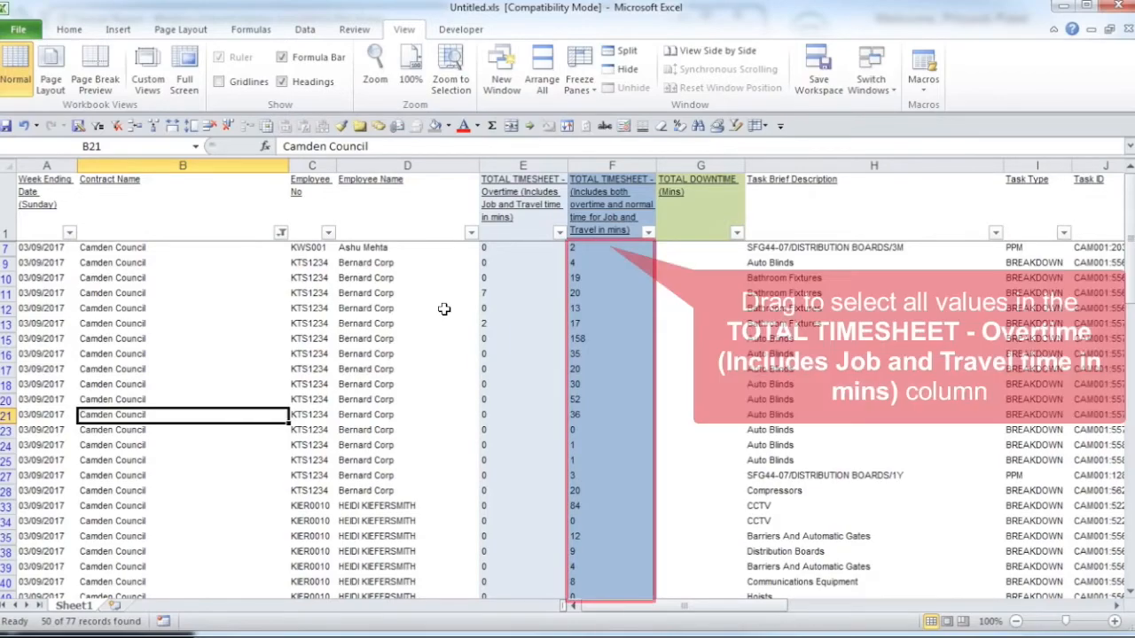
Step: Select all values in column F, the combined overtime and normal TOTAL TIMESHEET column, to check their sum
left_click(642, 249)
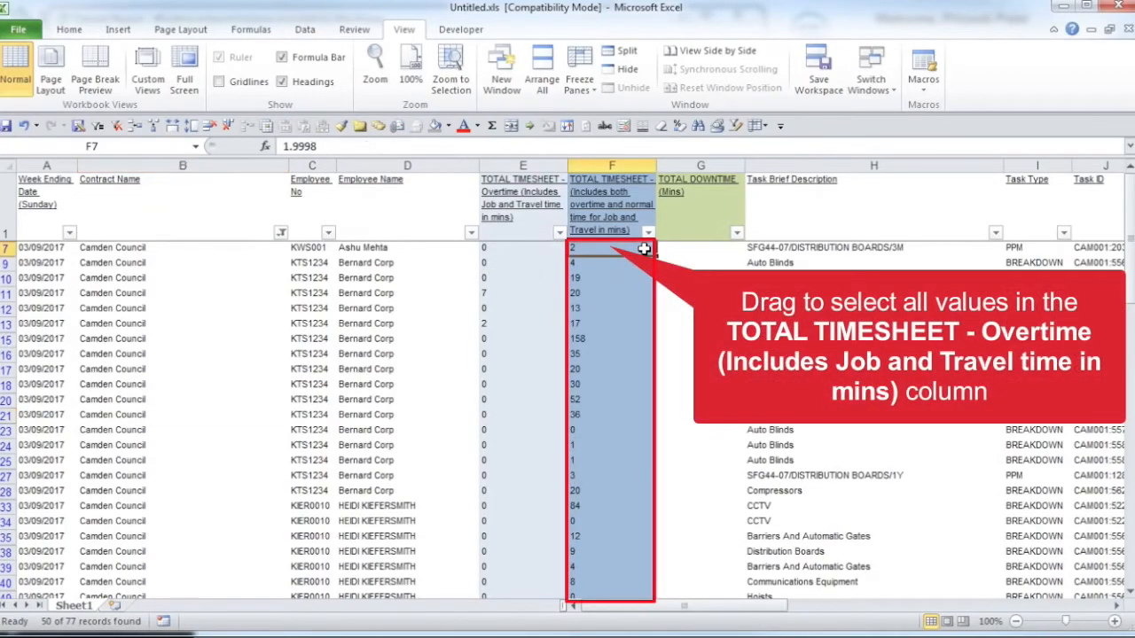
left_click_drag(644, 249, 629, 571)
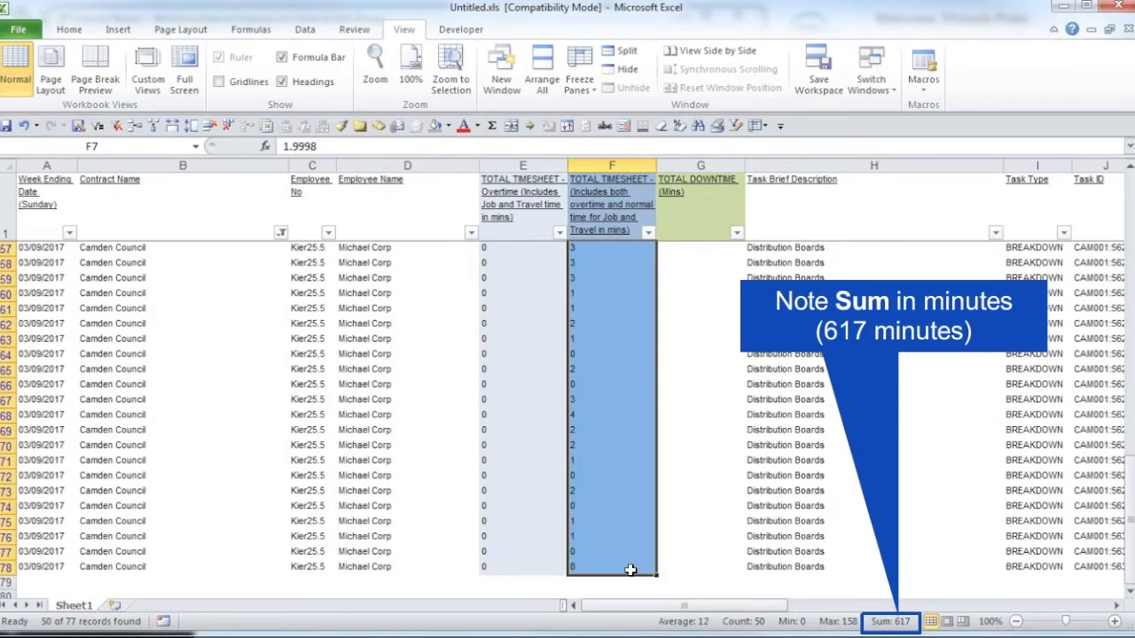
scroll(624, 565, "up", 3)
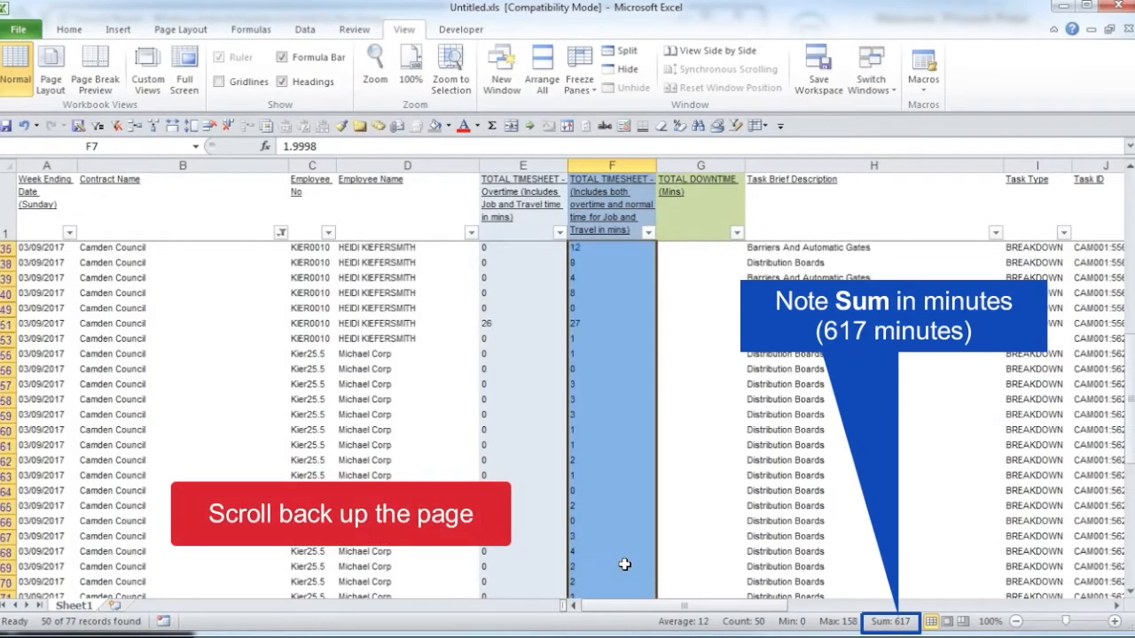
scroll(624, 564, "up", 5)
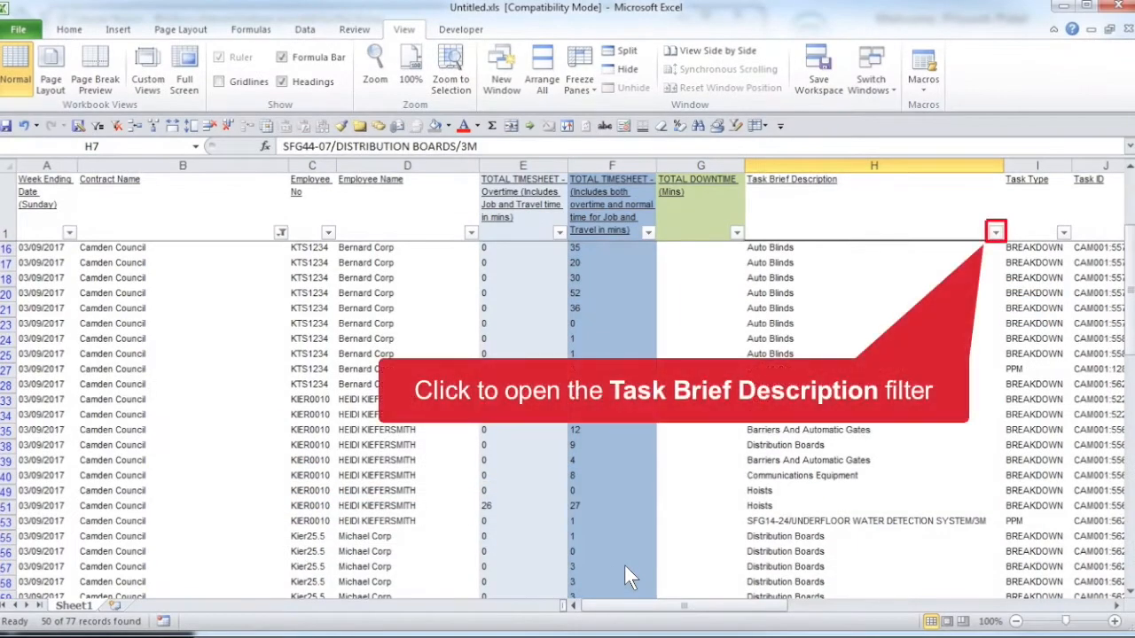
Step: Examine the values listed in the Task Brief Description filter and close it without changes
left_click(997, 233)
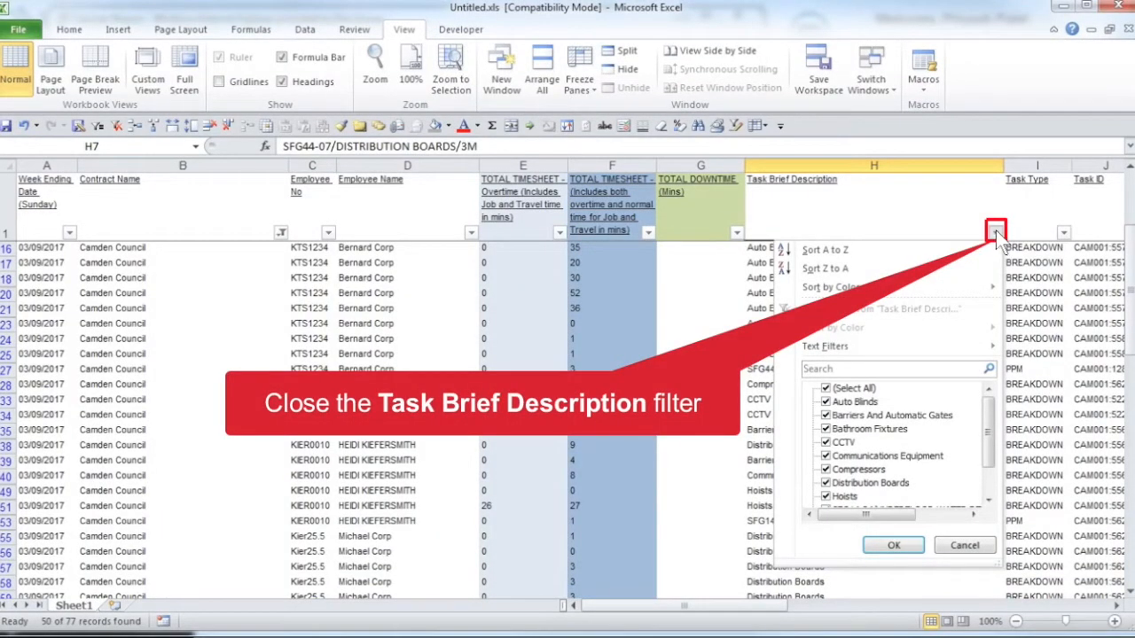
left_click(996, 233)
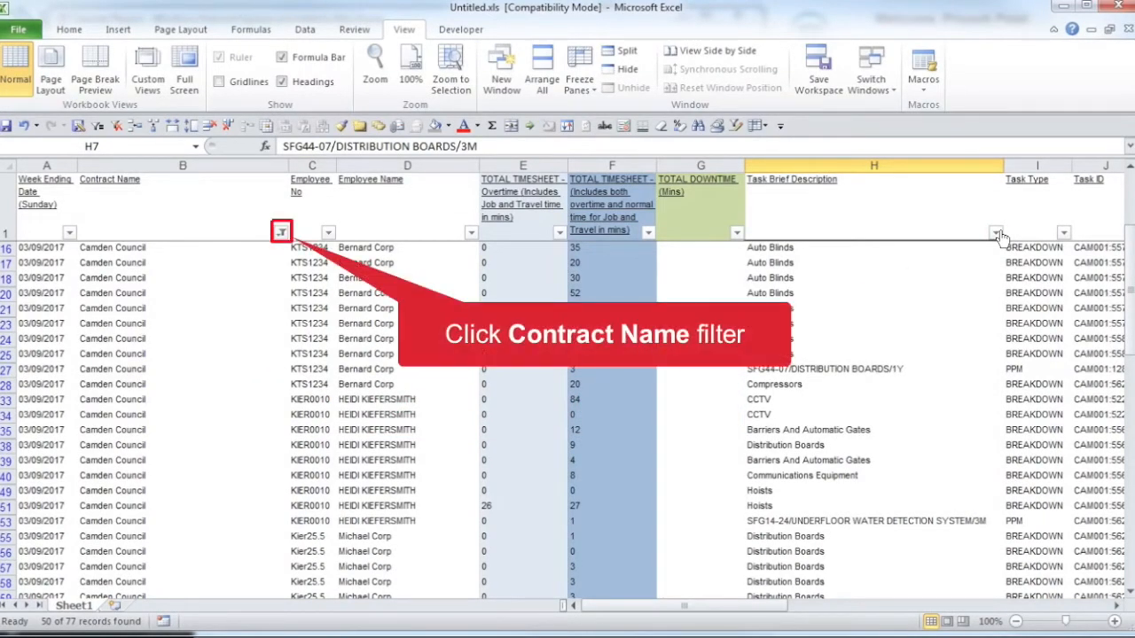
Step: Clear the Contract Name filter and filter the Employee Name column to show only the second listed employee
left_click(281, 233)
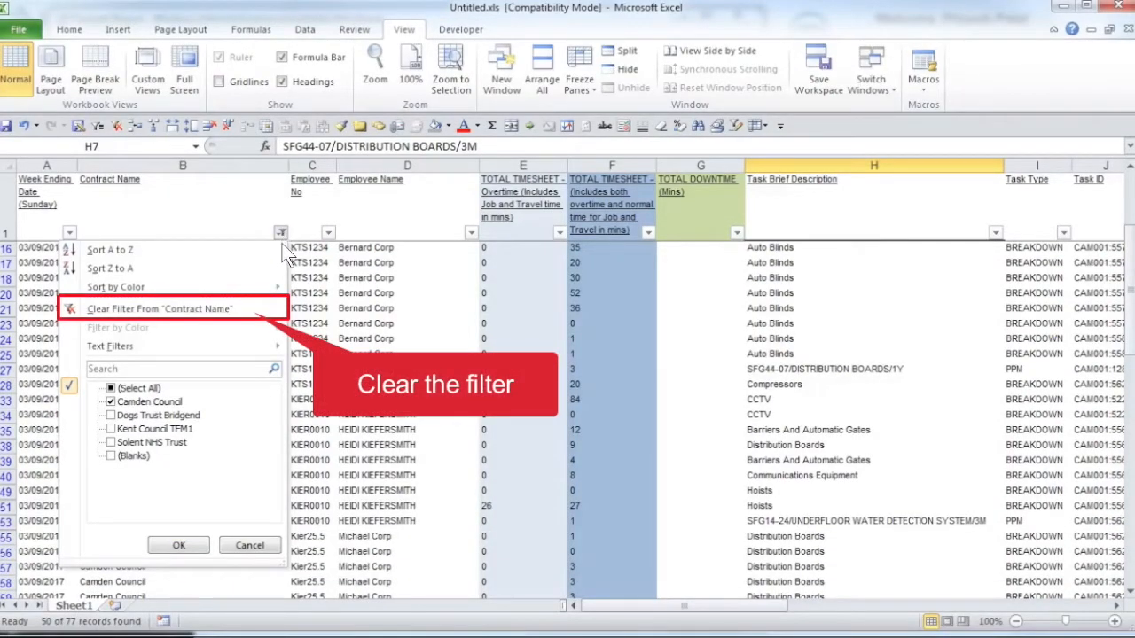
left_click(139, 310)
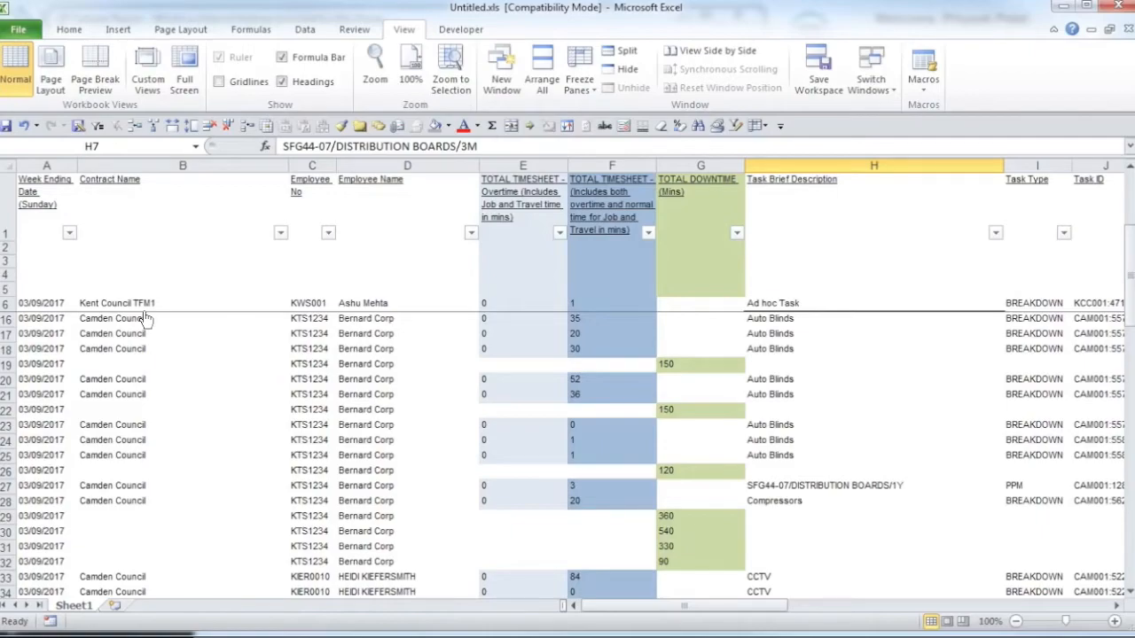
left_click(472, 232)
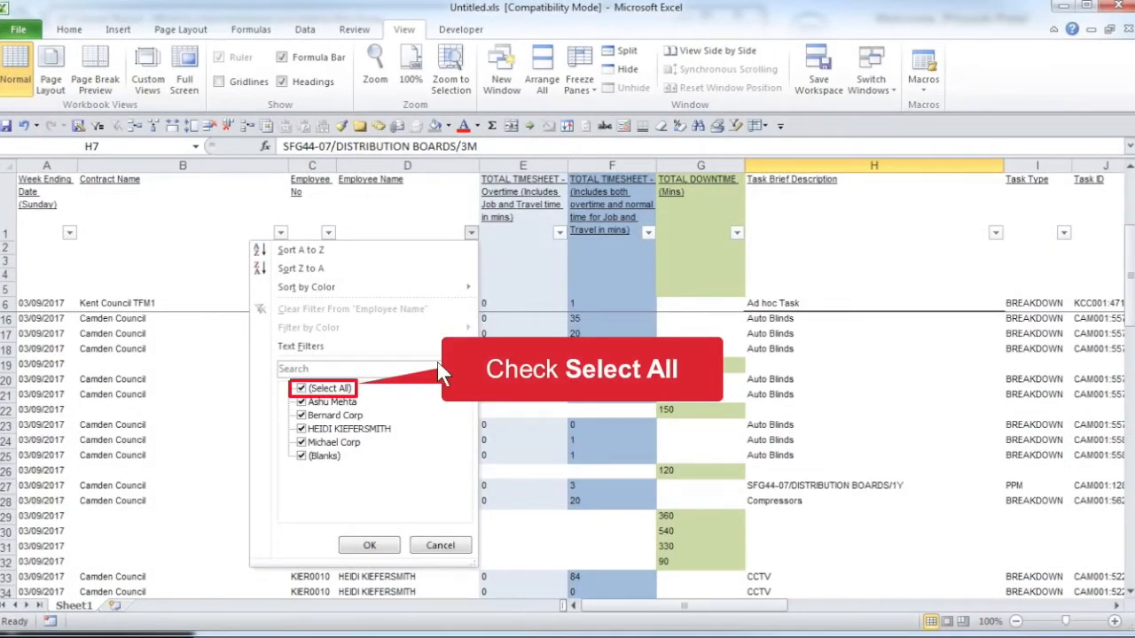
left_click(337, 388)
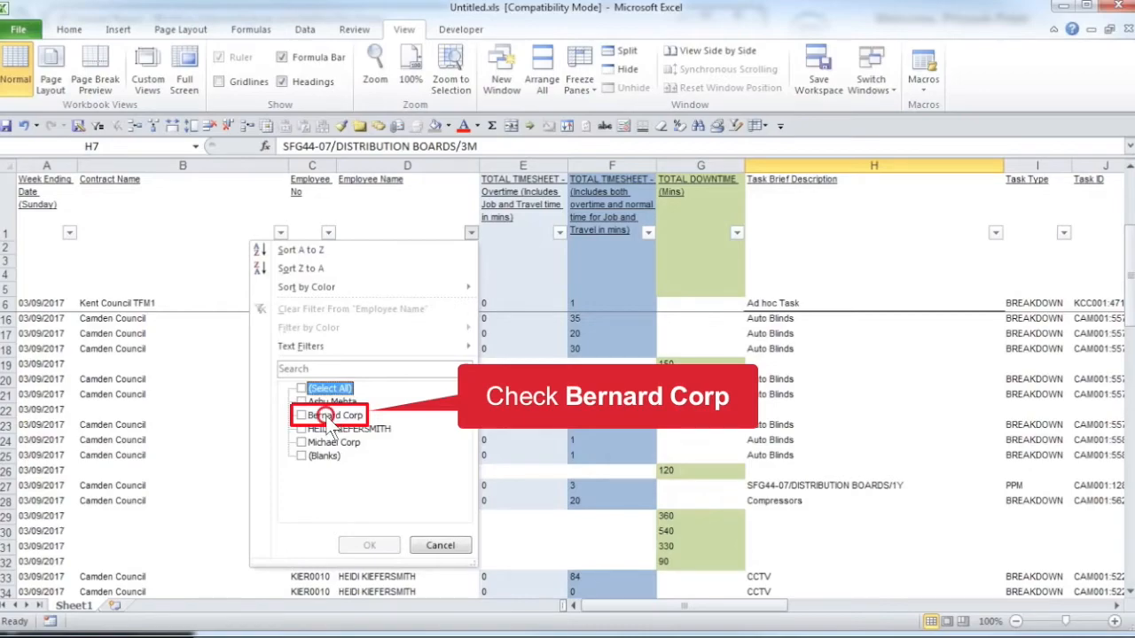
left_click(330, 417)
left_click(355, 548)
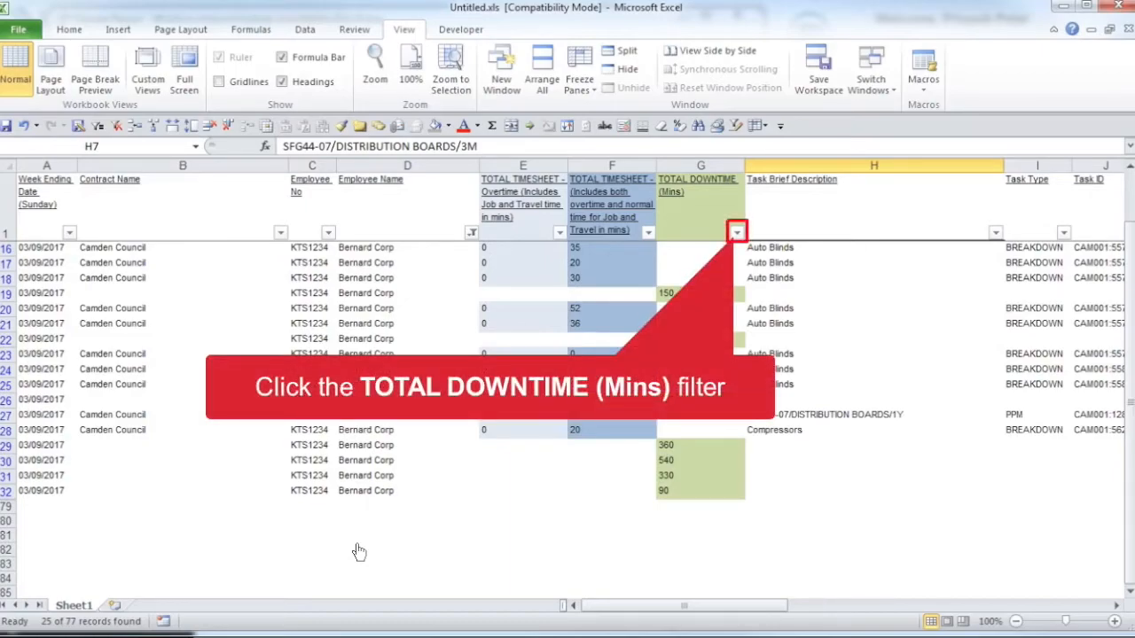
Step: Review the employee's downtime entries by filtering blanks out of the TOTAL DOWNTIME (Mins) column, and clear that filter
left_click(737, 233)
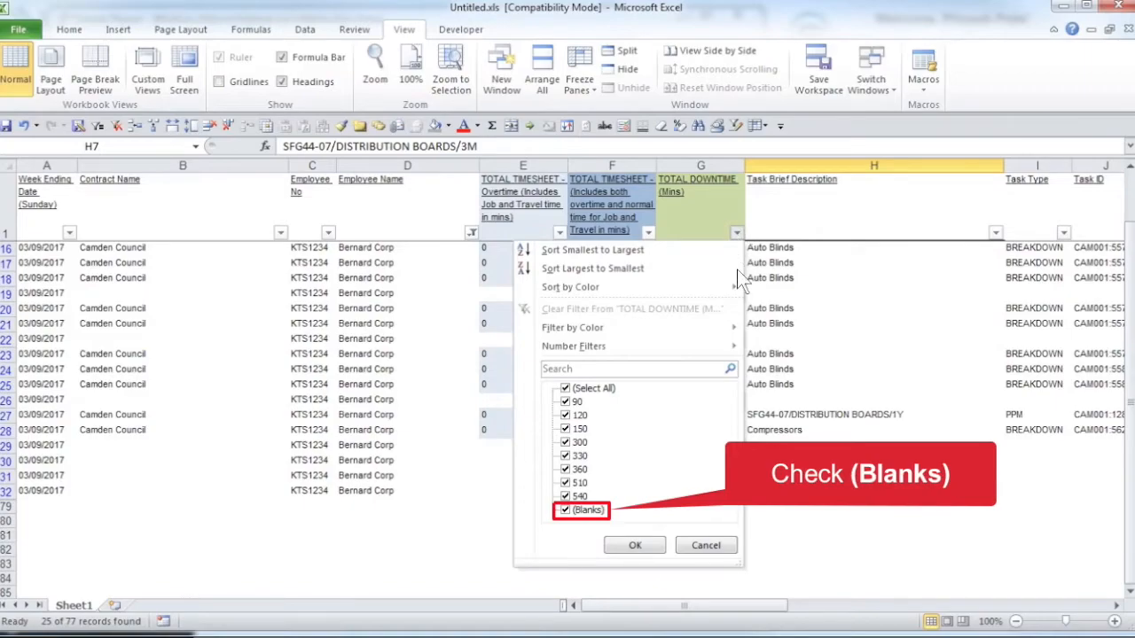
left_click(587, 511)
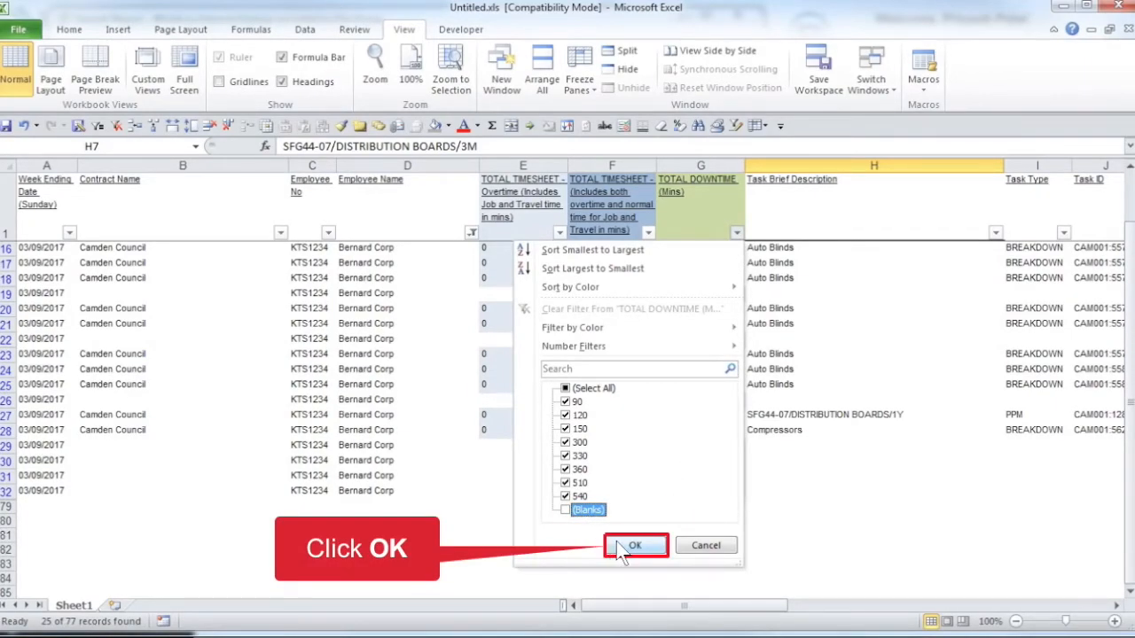
left_click(615, 544)
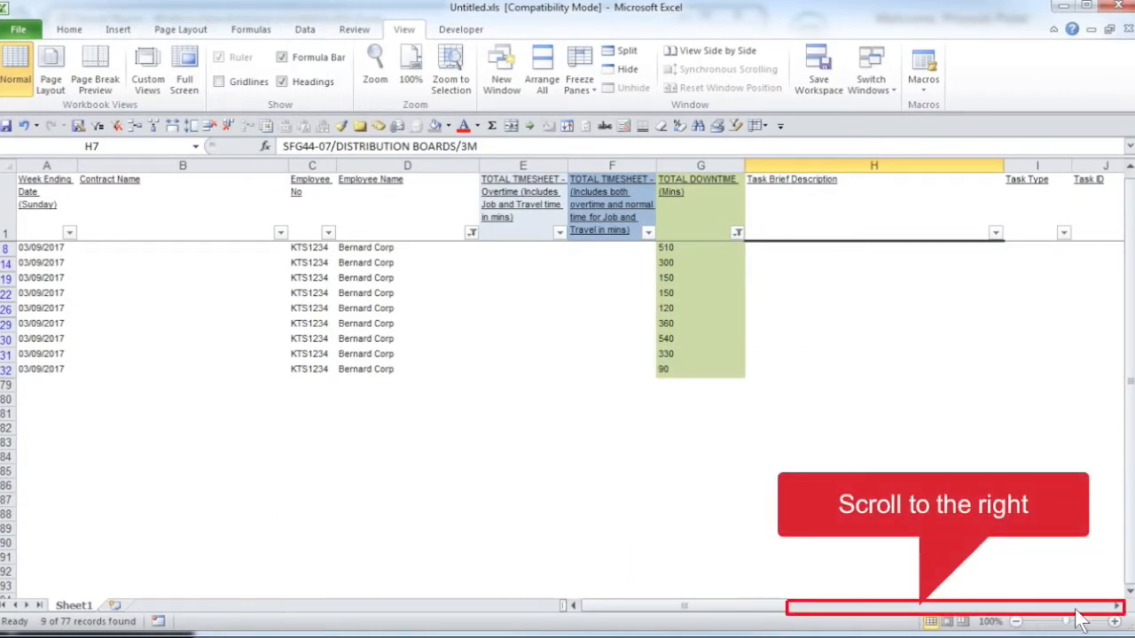
left_click(1116, 609)
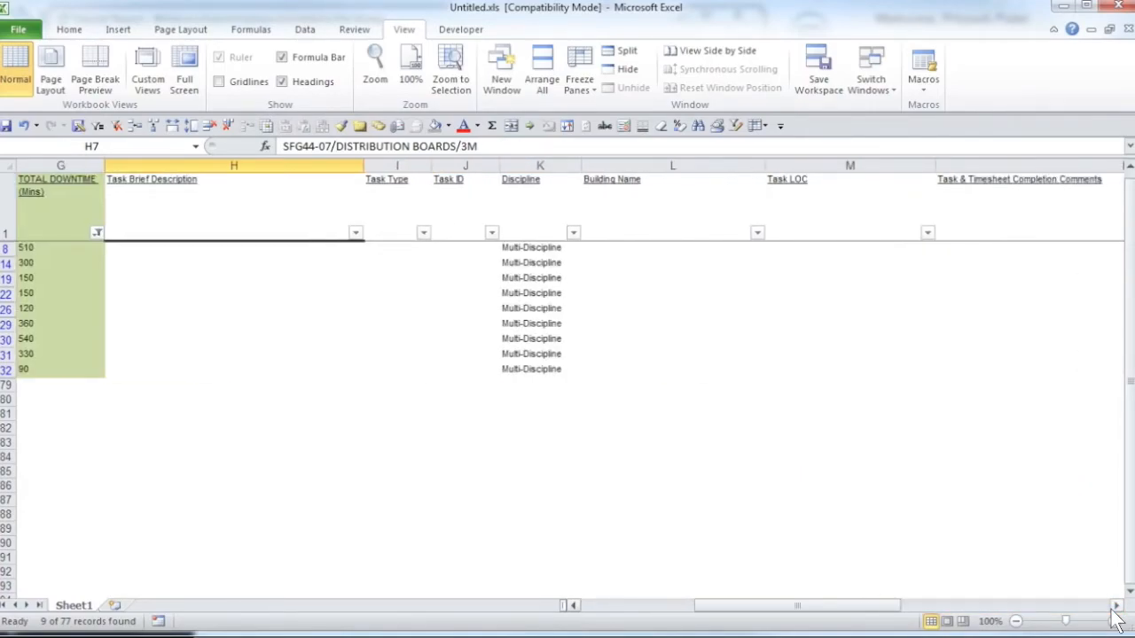
left_click(1114, 608)
left_click(1114, 609)
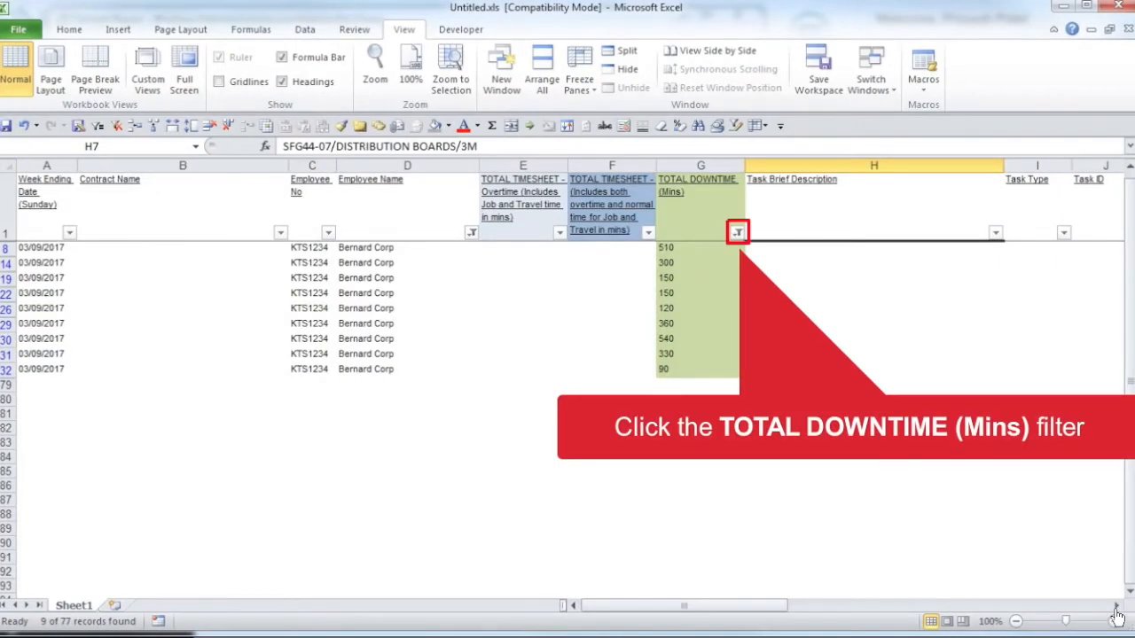
left_click(738, 233)
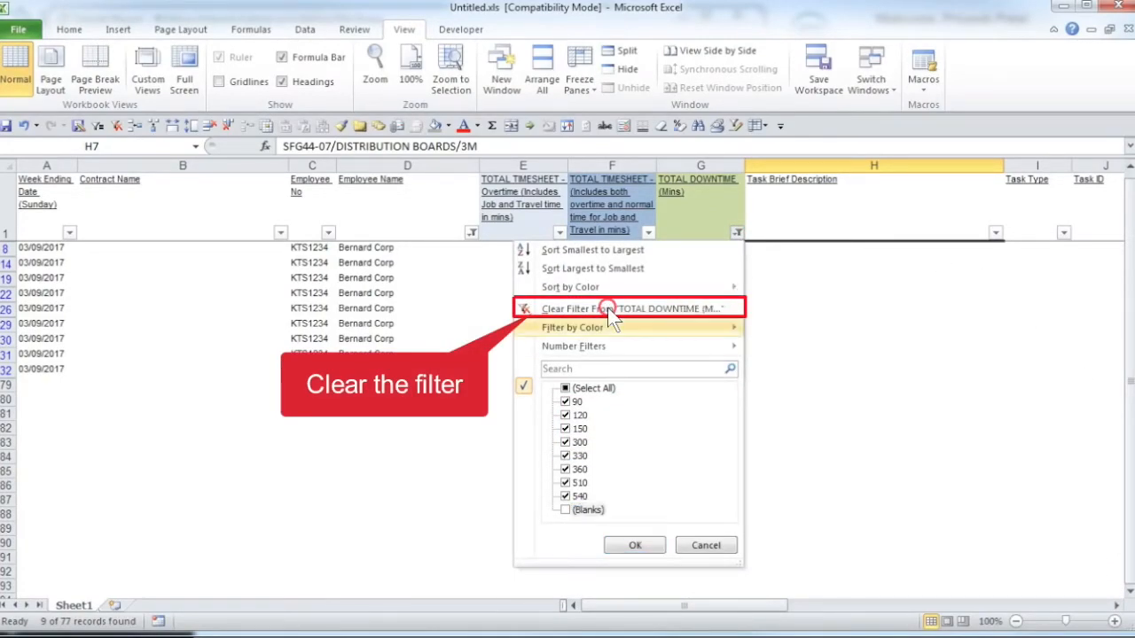
left_click(609, 309)
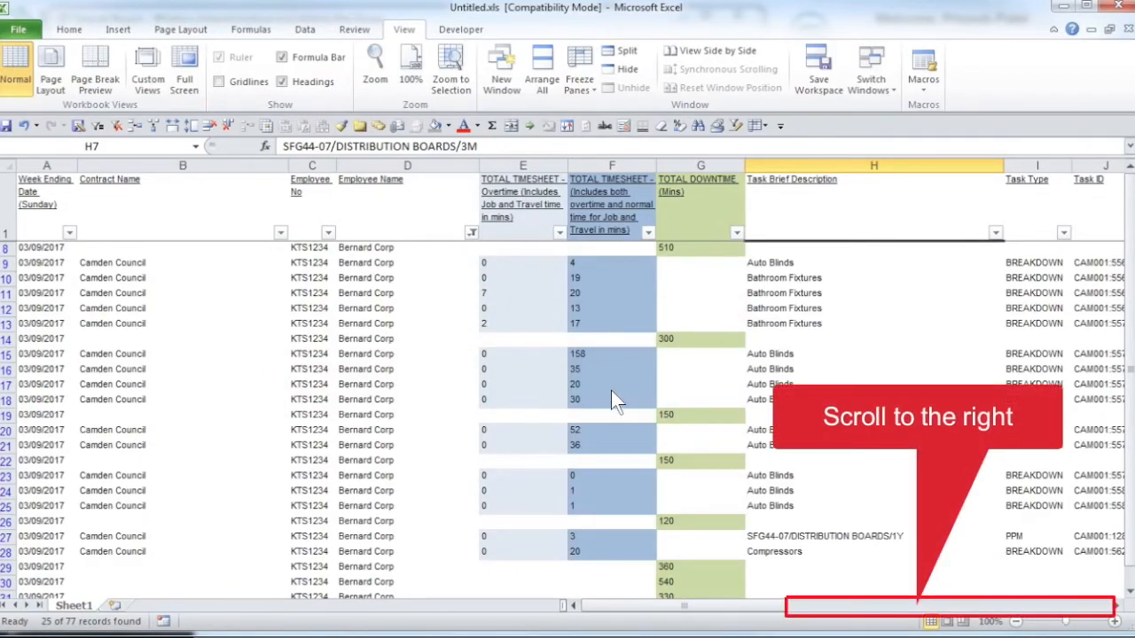
Step: Hide columns U to Y and AA to AB to compare the timesheet travel times with the Travel Time column
left_click(918, 607)
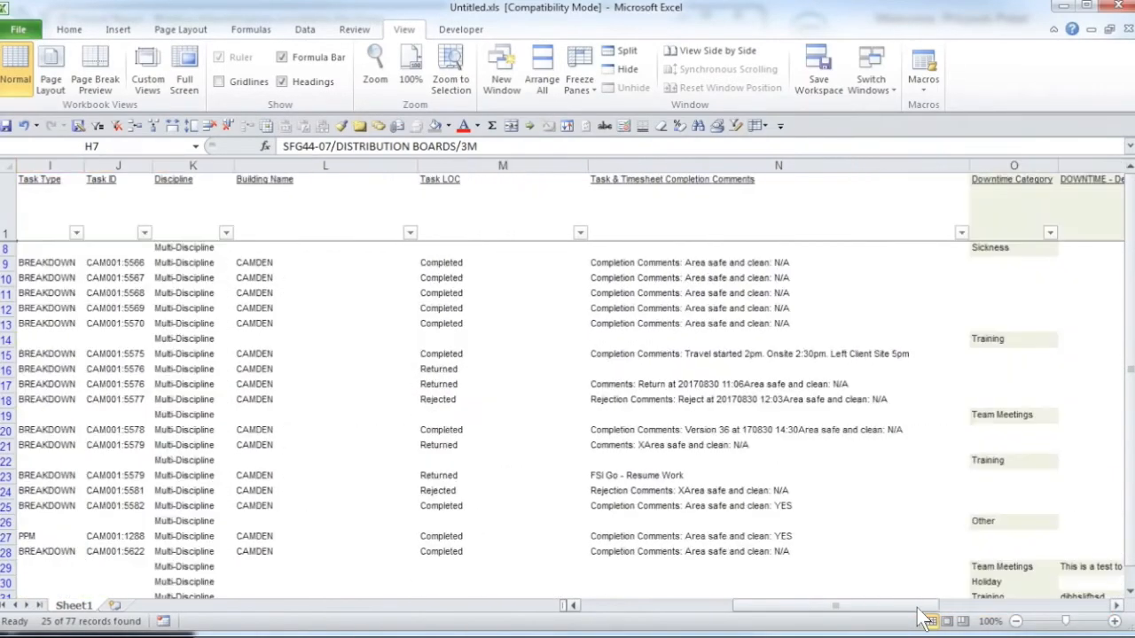
scroll(918, 609, "right", 7)
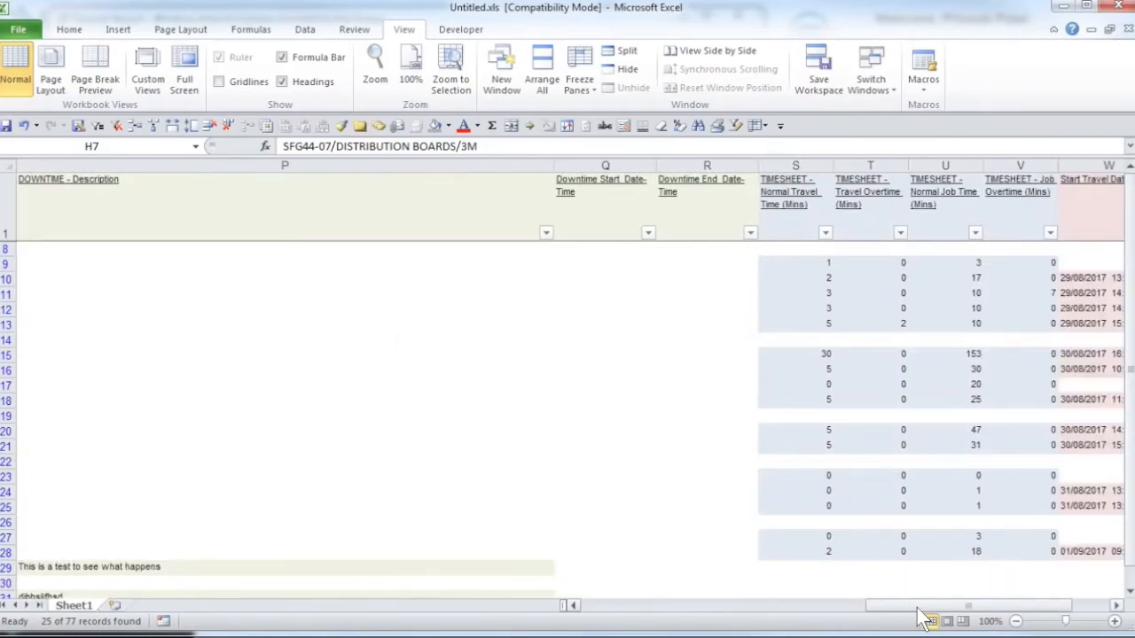
scroll(922, 619, "right", 2)
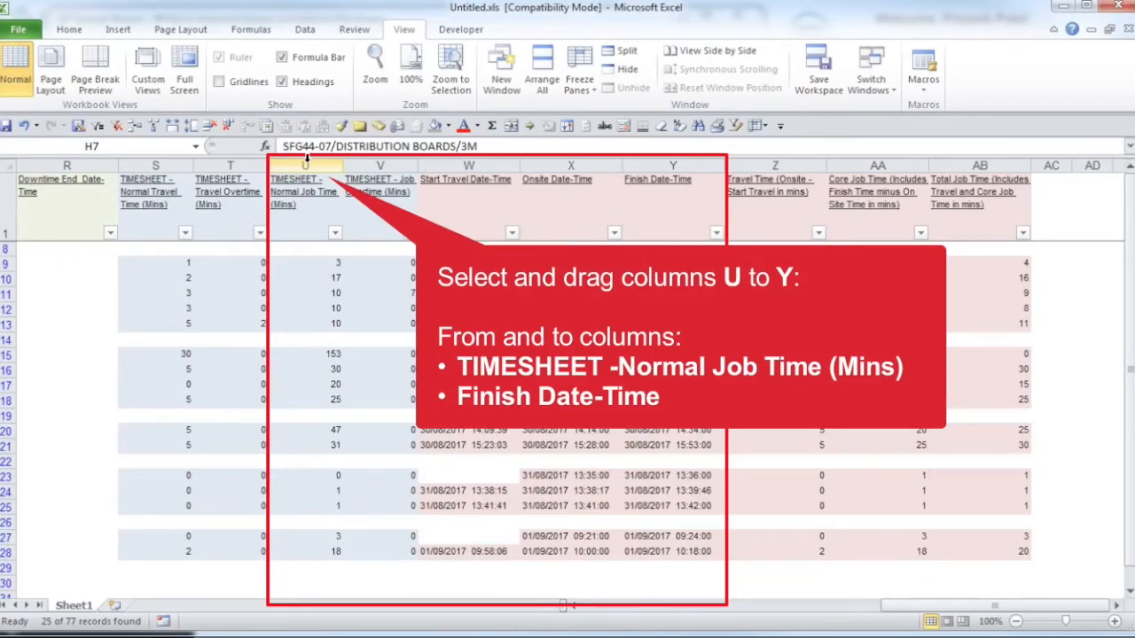
left_click_drag(305, 160, 672, 166)
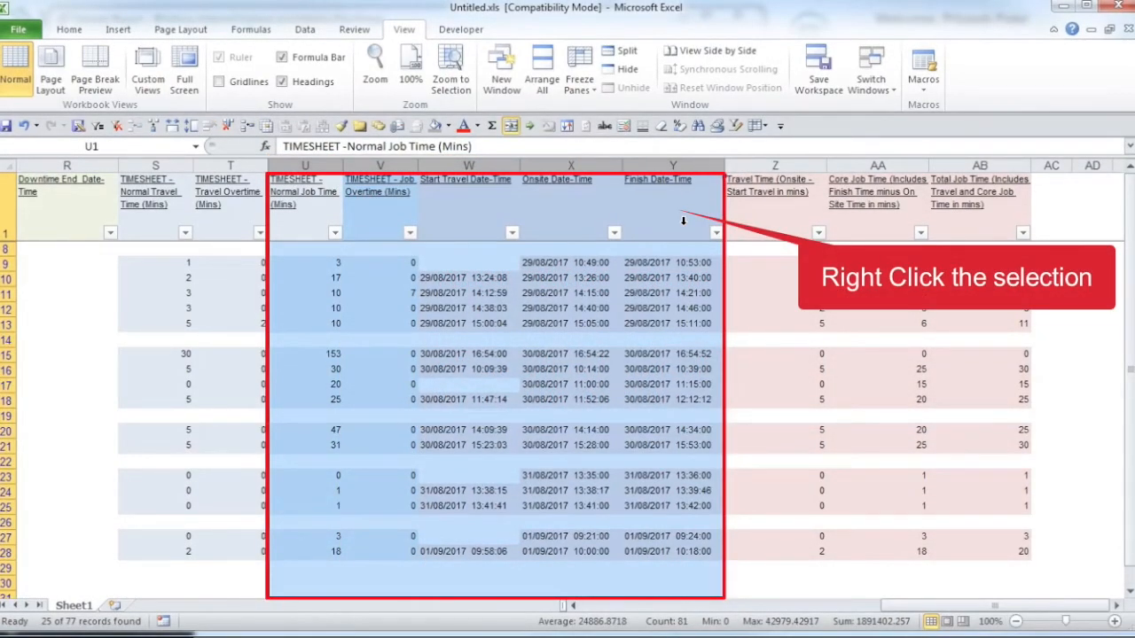
right_click(672, 205)
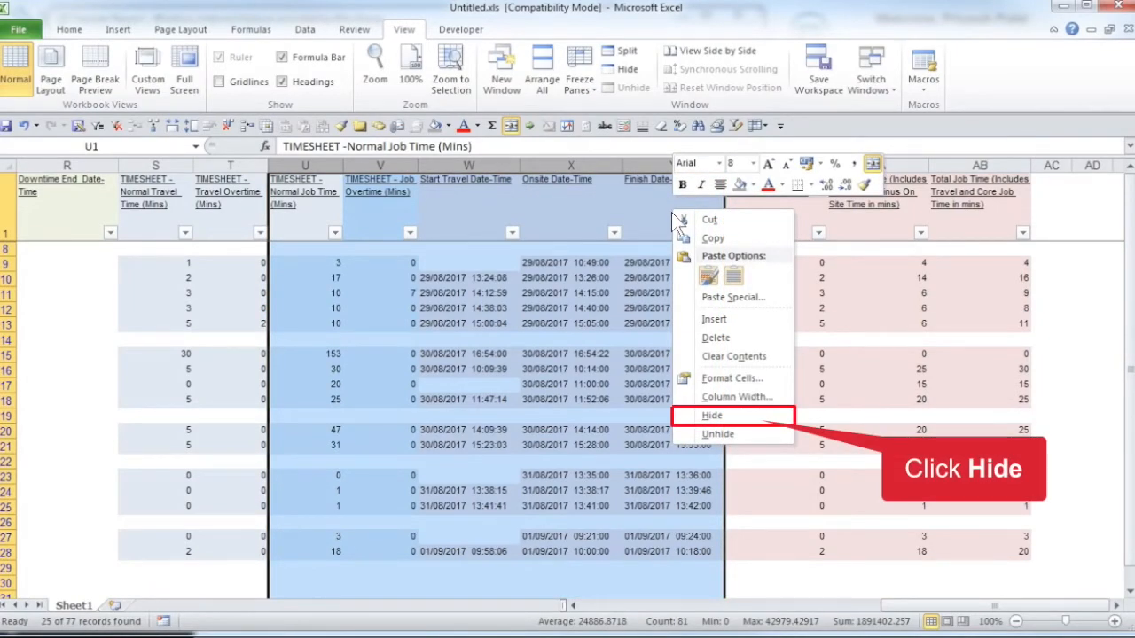
left_click(715, 416)
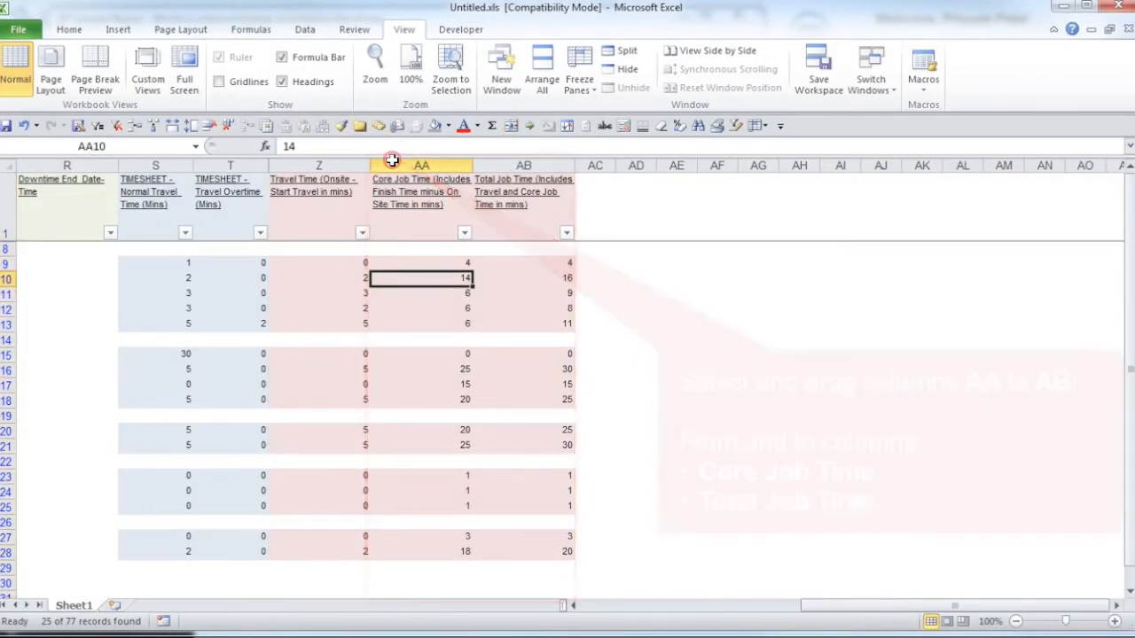
left_click_drag(392, 165, 523, 166)
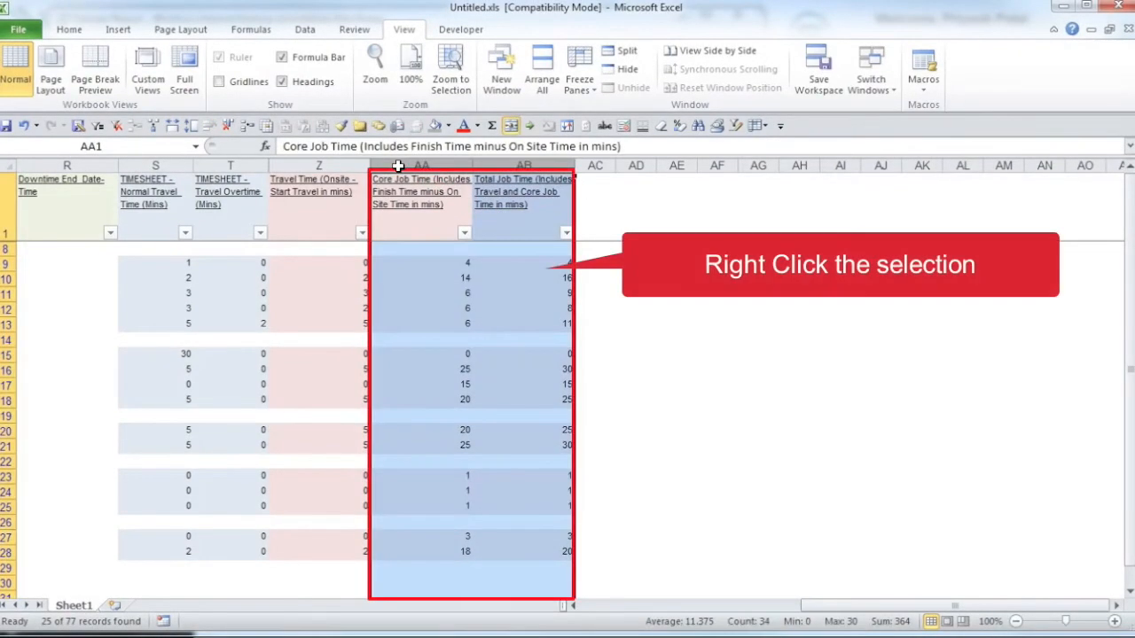
right_click(539, 270)
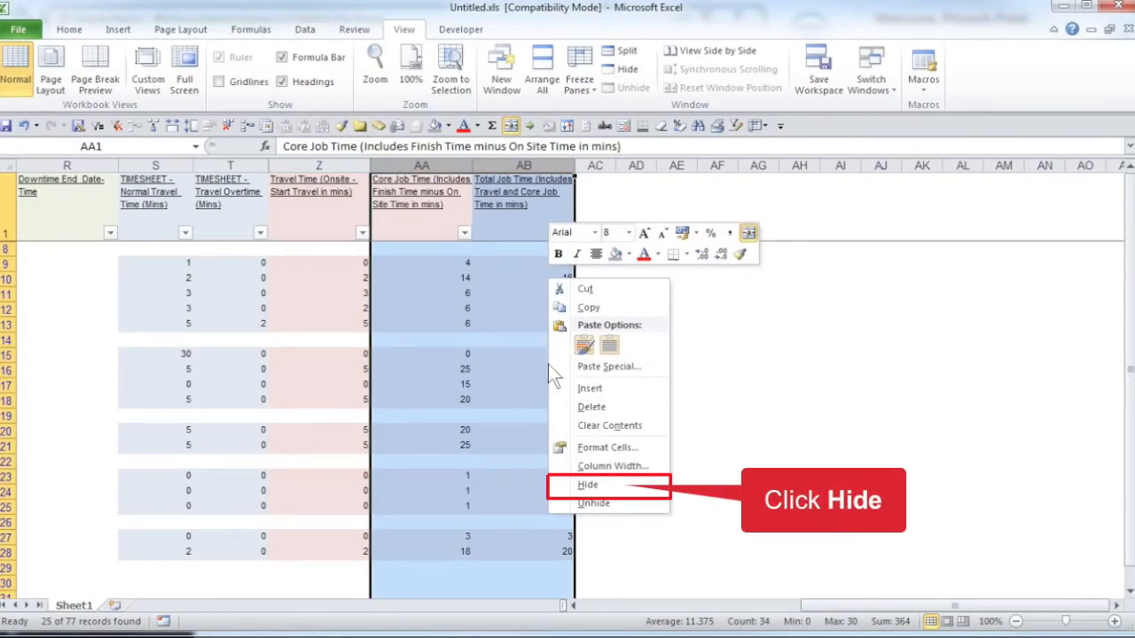
left_click(625, 485)
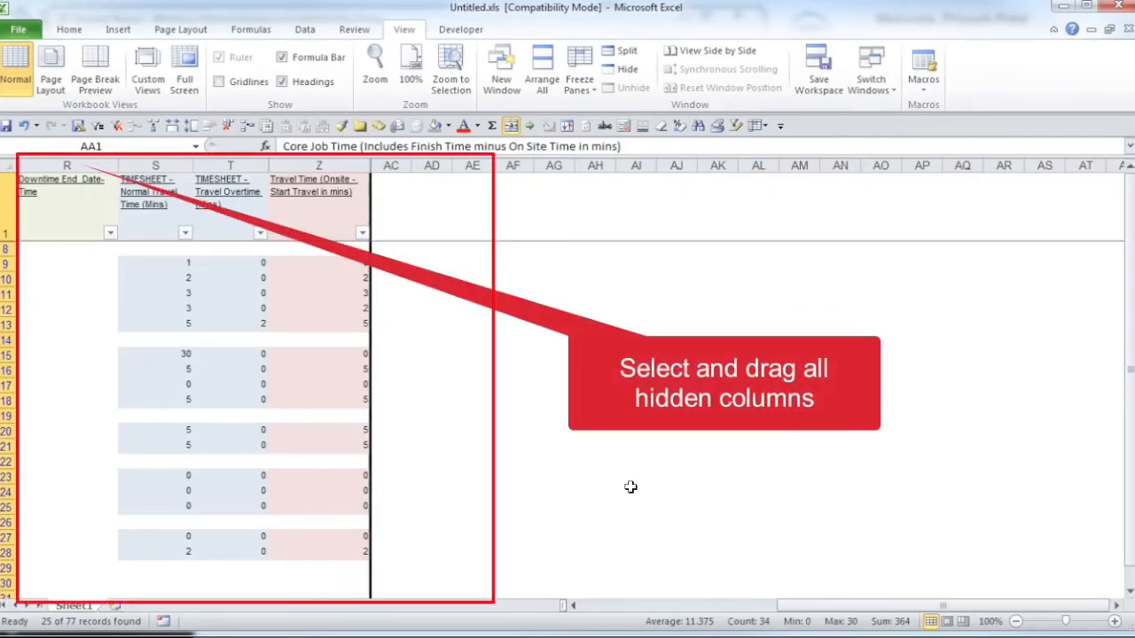
Step: Unhide all hidden columns within the range R to AE
left_click(618, 486)
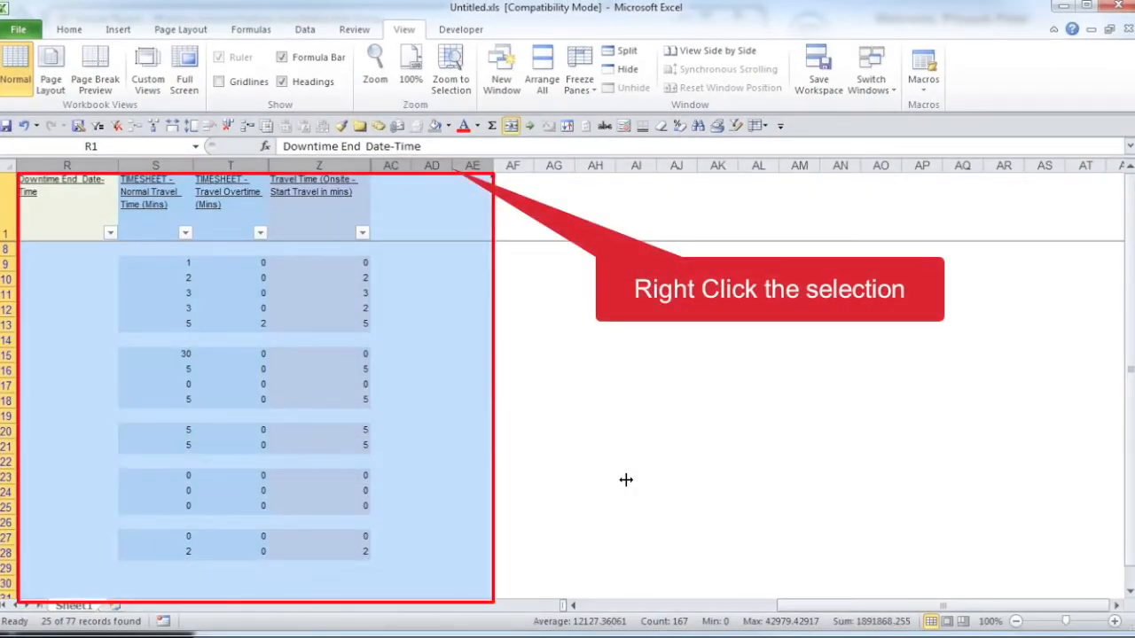
right_click(451, 167)
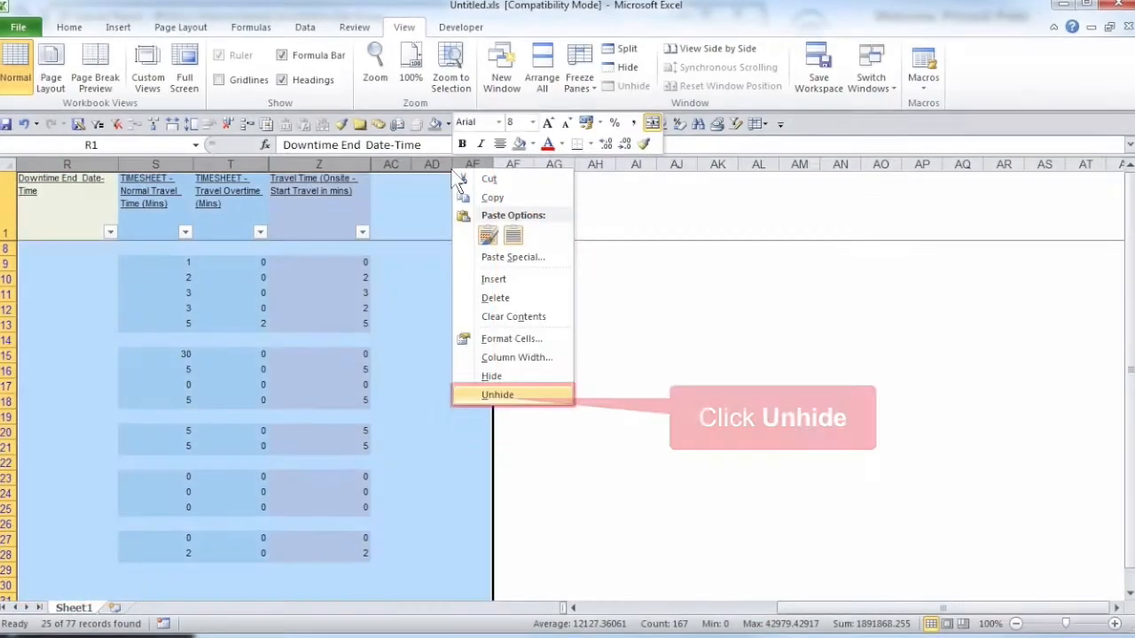
left_click(489, 394)
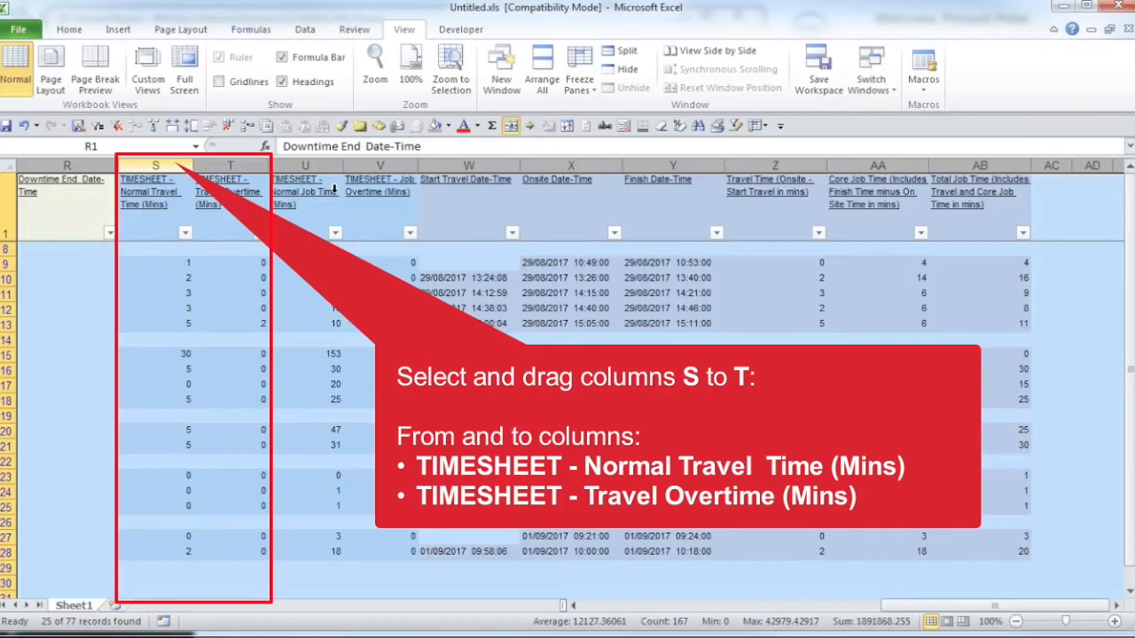
Step: Hide columns S to T, W to Z and AB to compare the timesheet job times with the Core Job Time column
left_click_drag(167, 164, 217, 168)
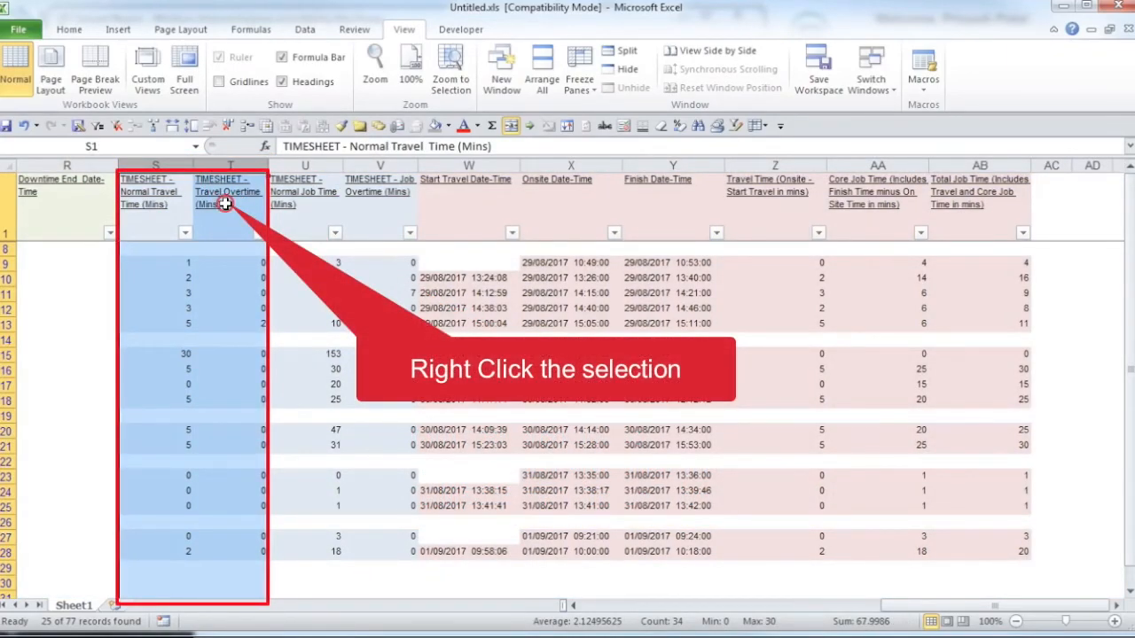
right_click(225, 203)
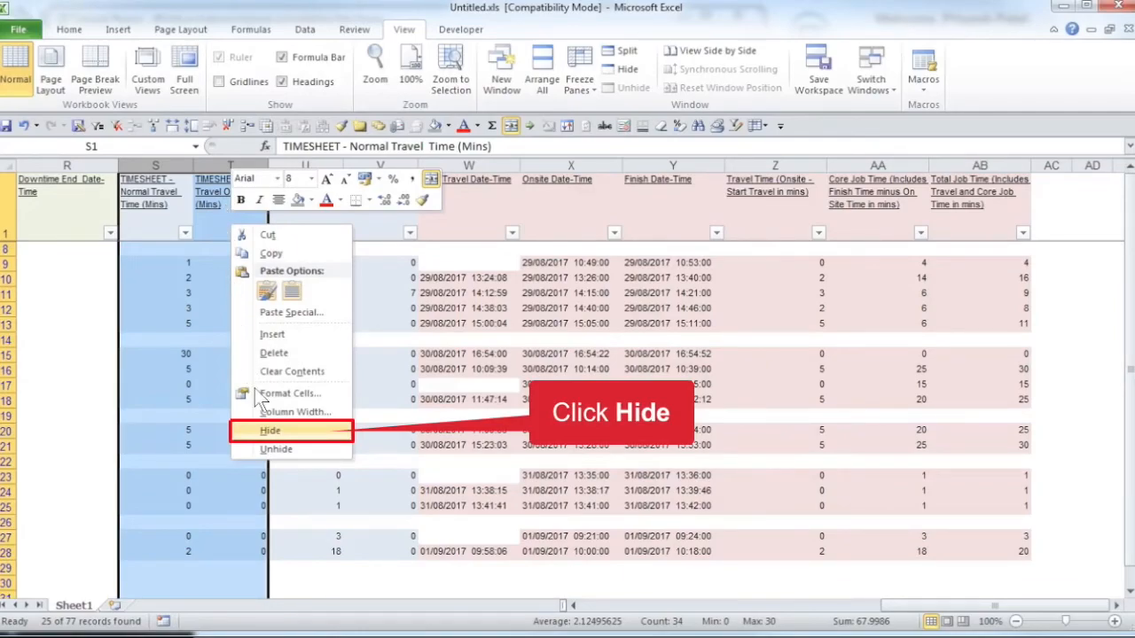
left_click(295, 433)
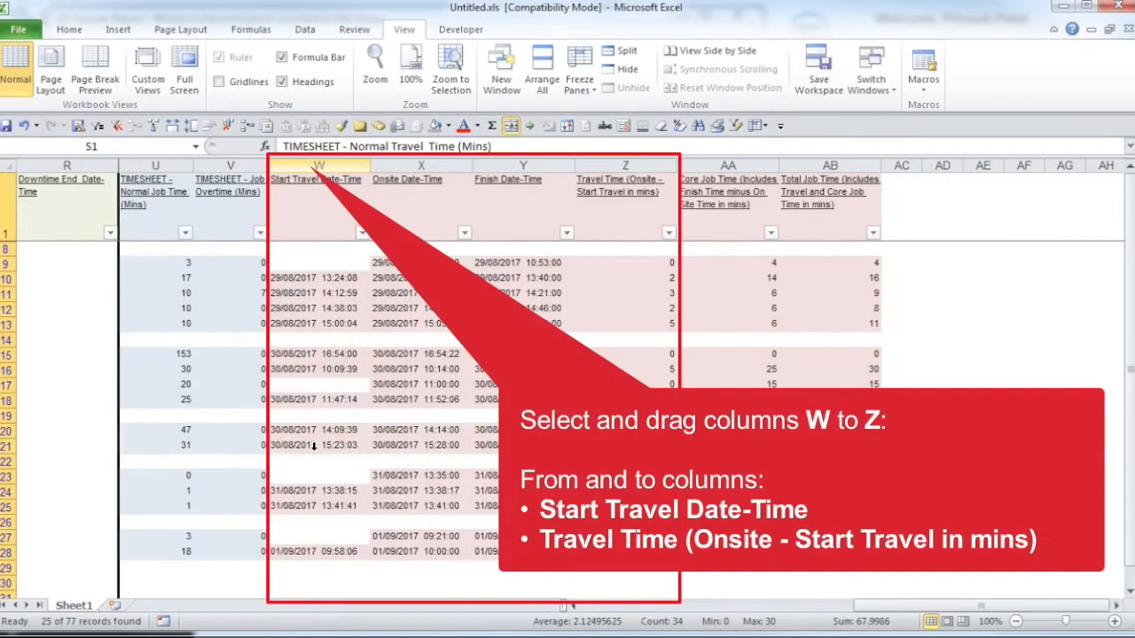
left_click_drag(314, 166, 598, 171)
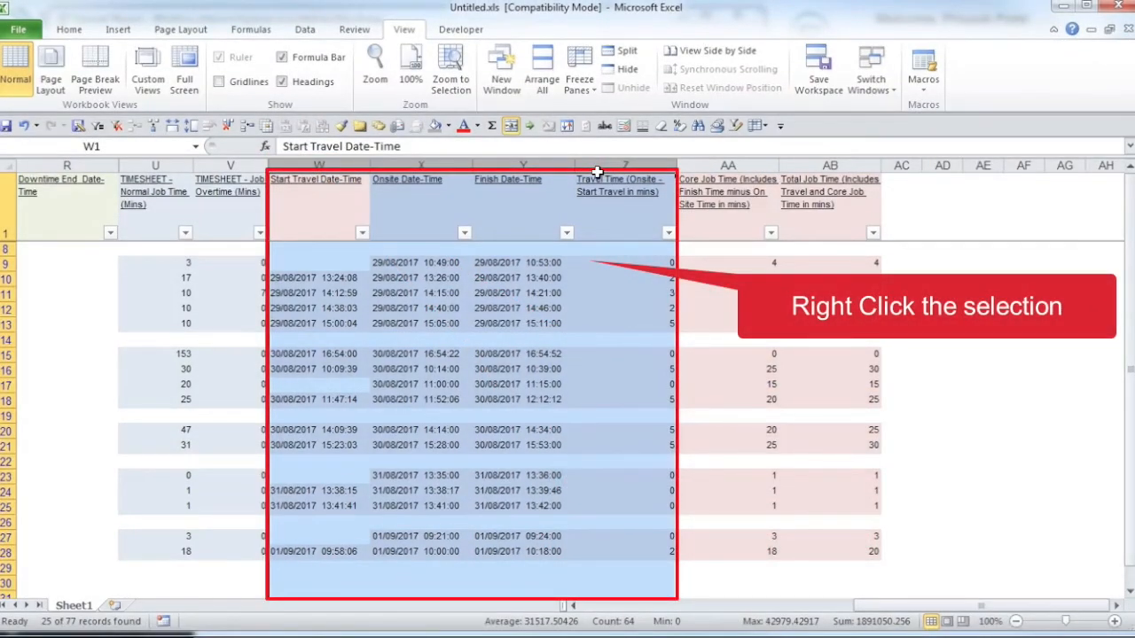
right_click(592, 262)
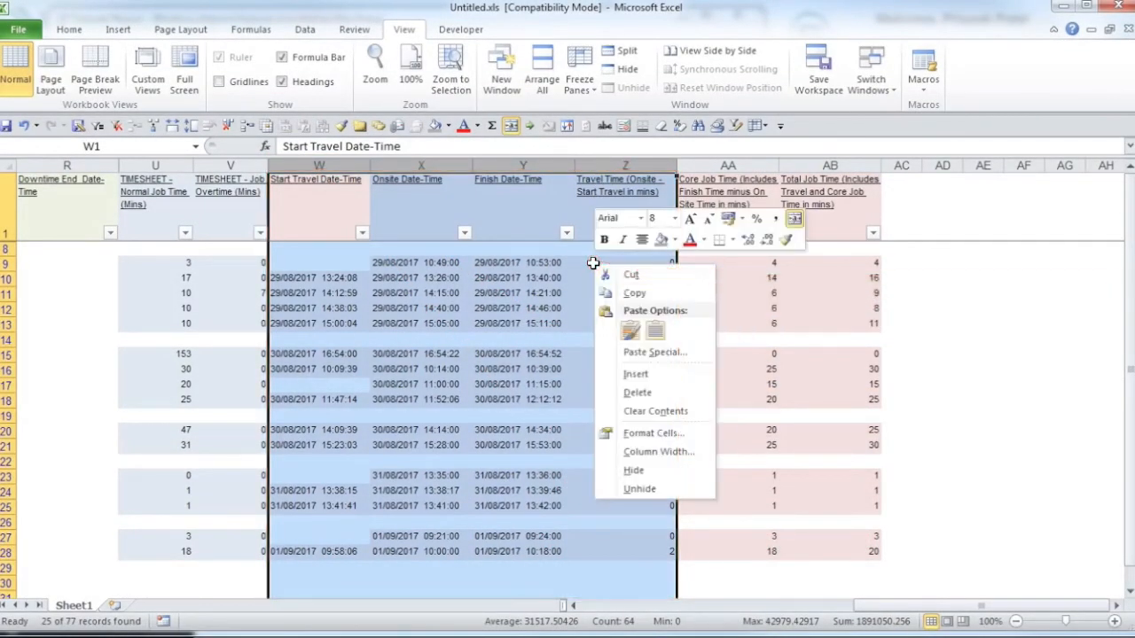
left_click(642, 470)
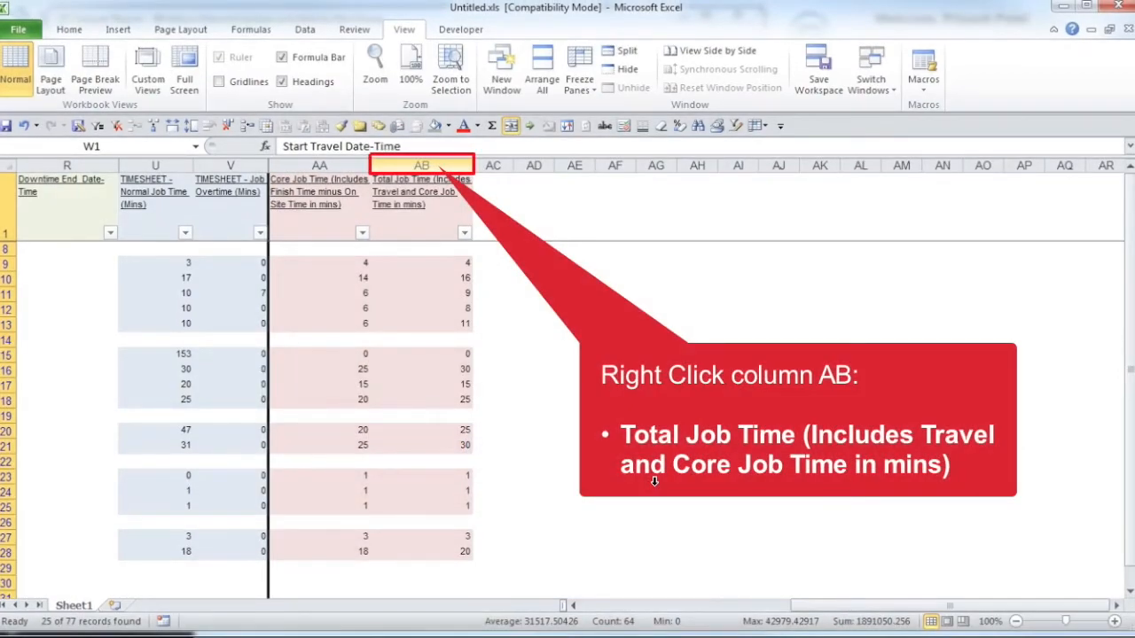
right_click(437, 169)
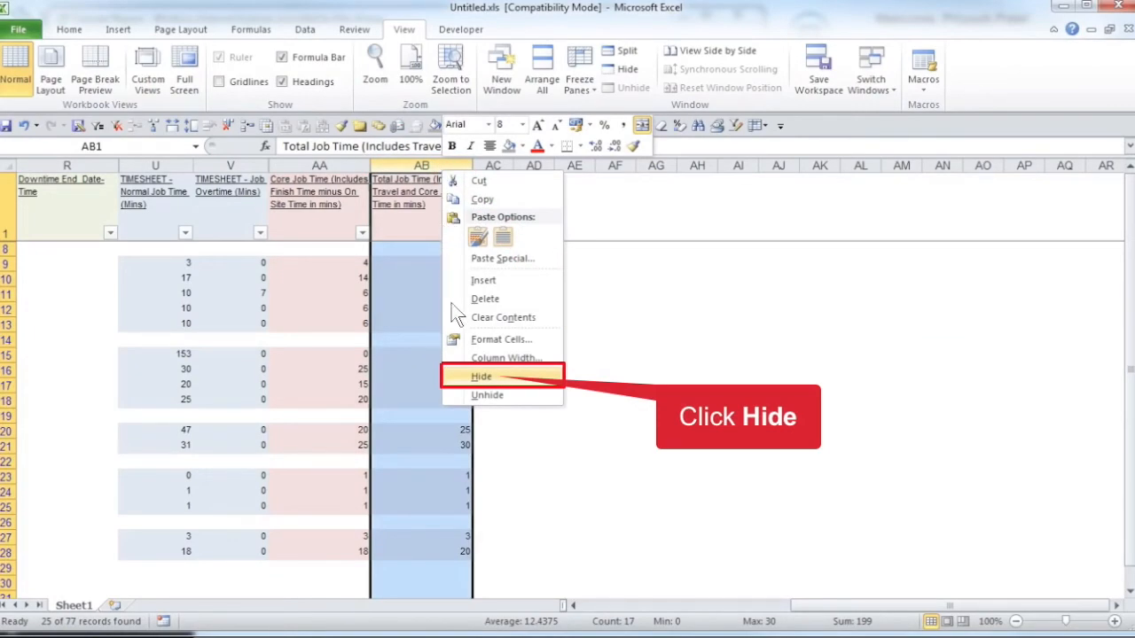
left_click(477, 376)
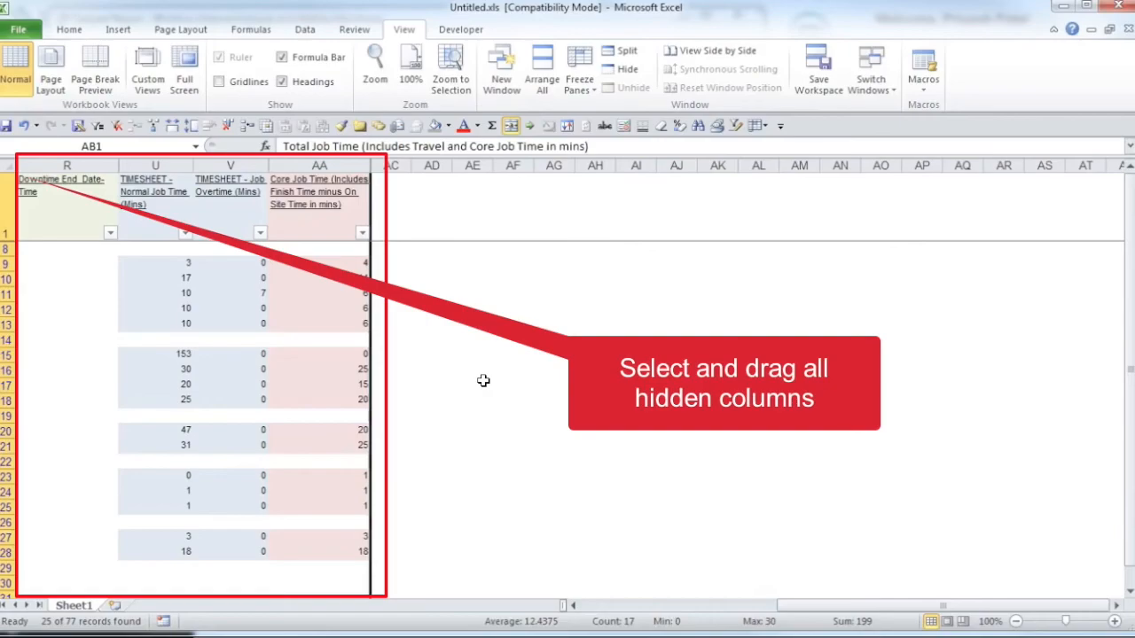
Step: Unhide all hidden columns within the range R to AD
left_click(483, 380)
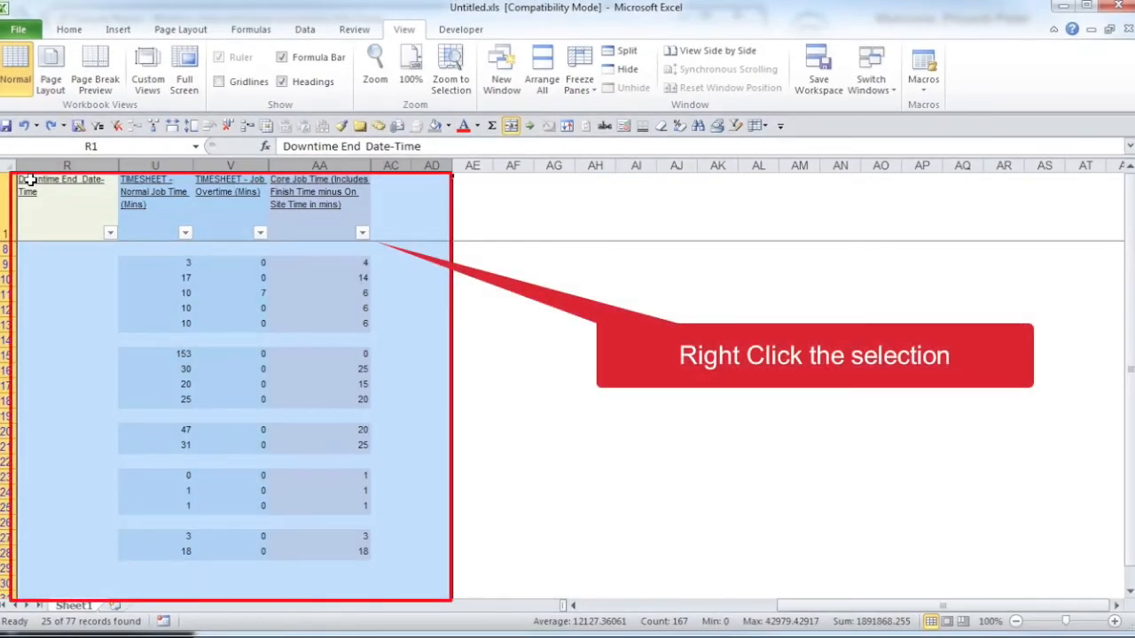
right_click(374, 244)
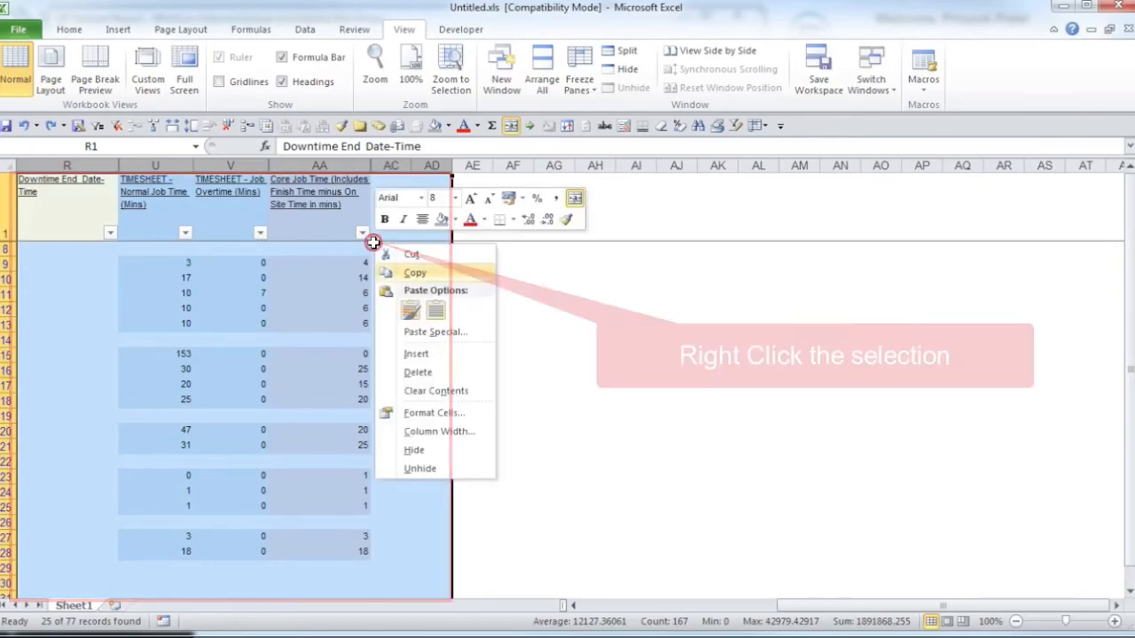
left_click(455, 468)
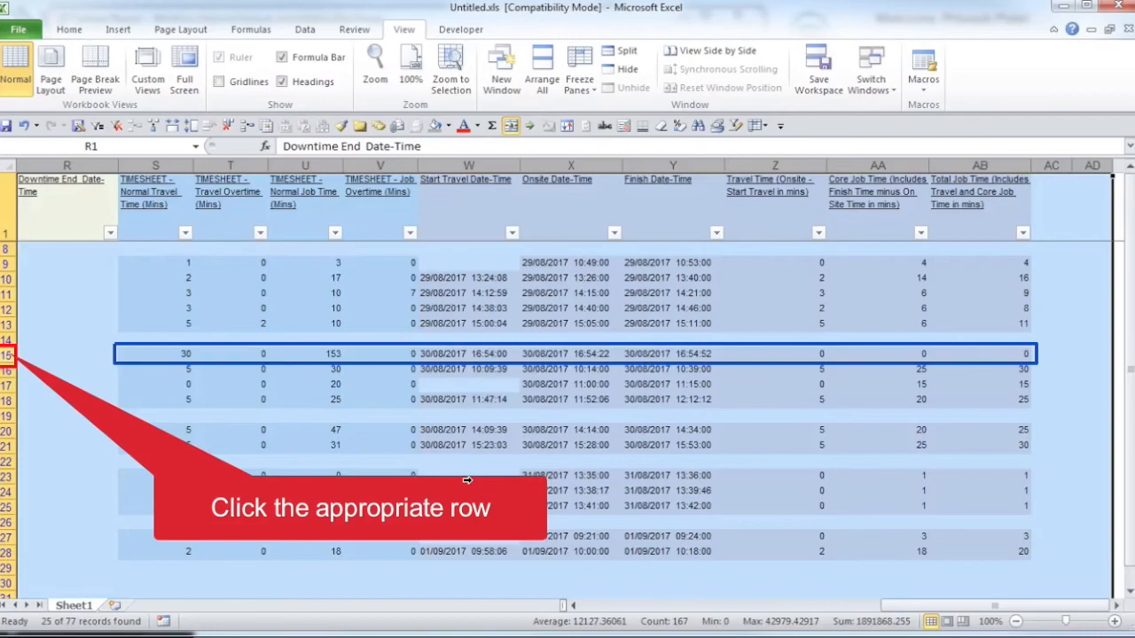
Step: Highlight row 15 and examine its Task LOC and Task & Timesheet Completion Comments, selecting comment cell N15
left_click(5, 355)
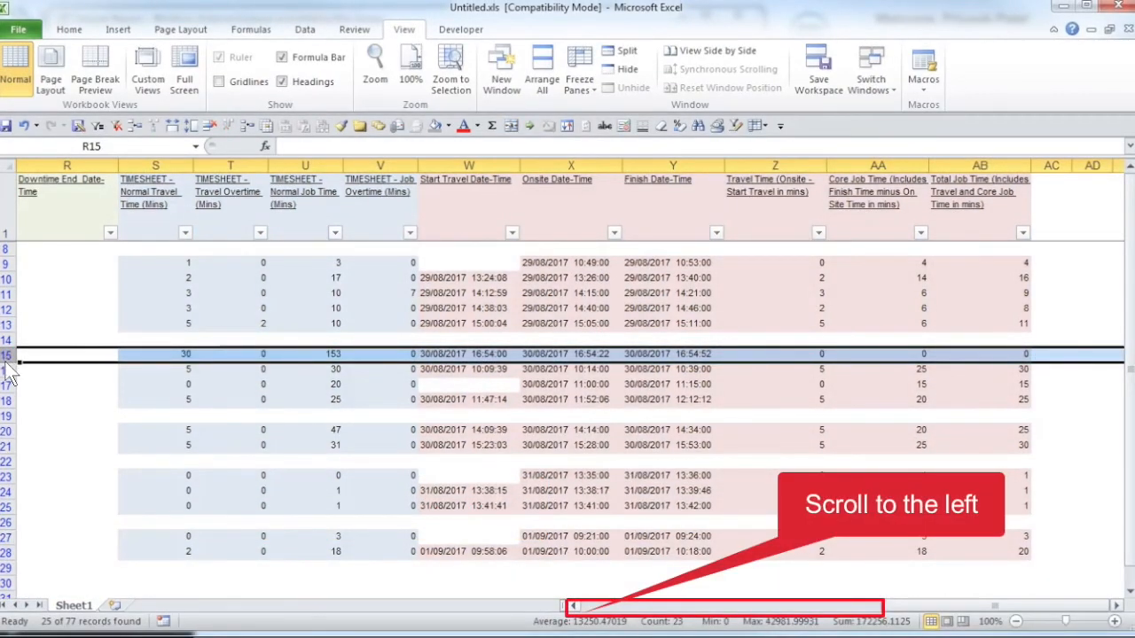
left_click(574, 607)
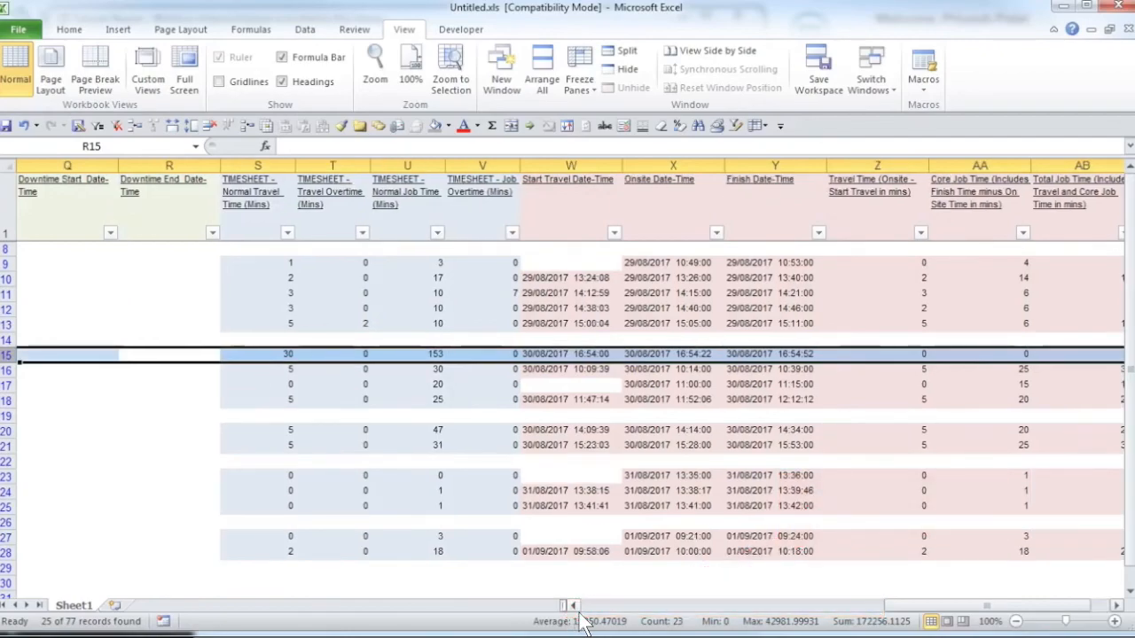
left_click(574, 607)
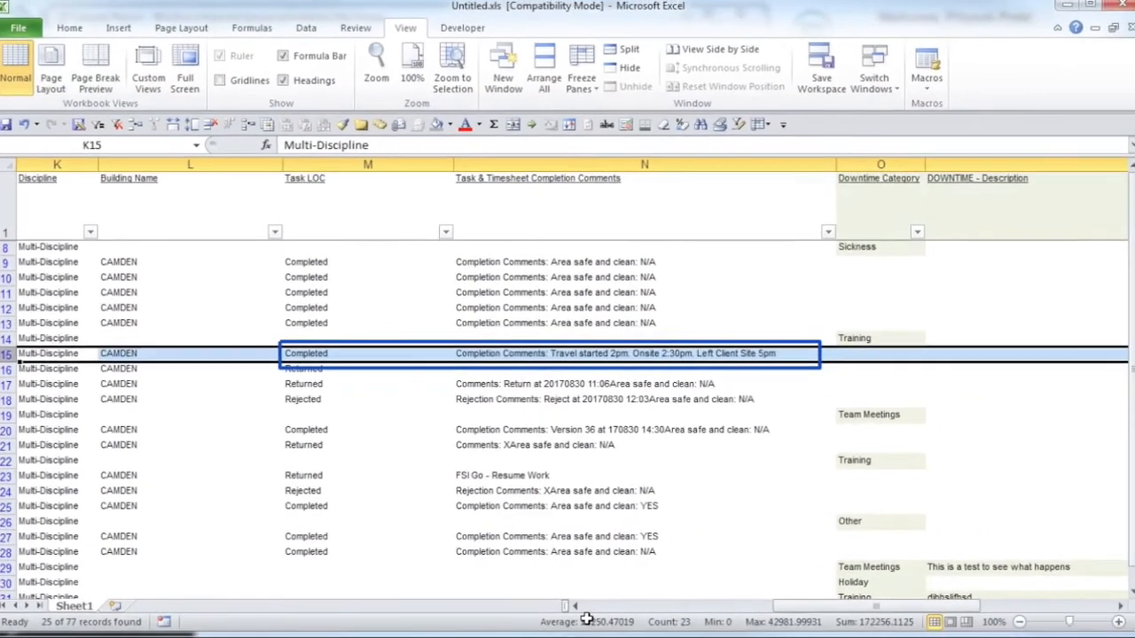
left_click(465, 354)
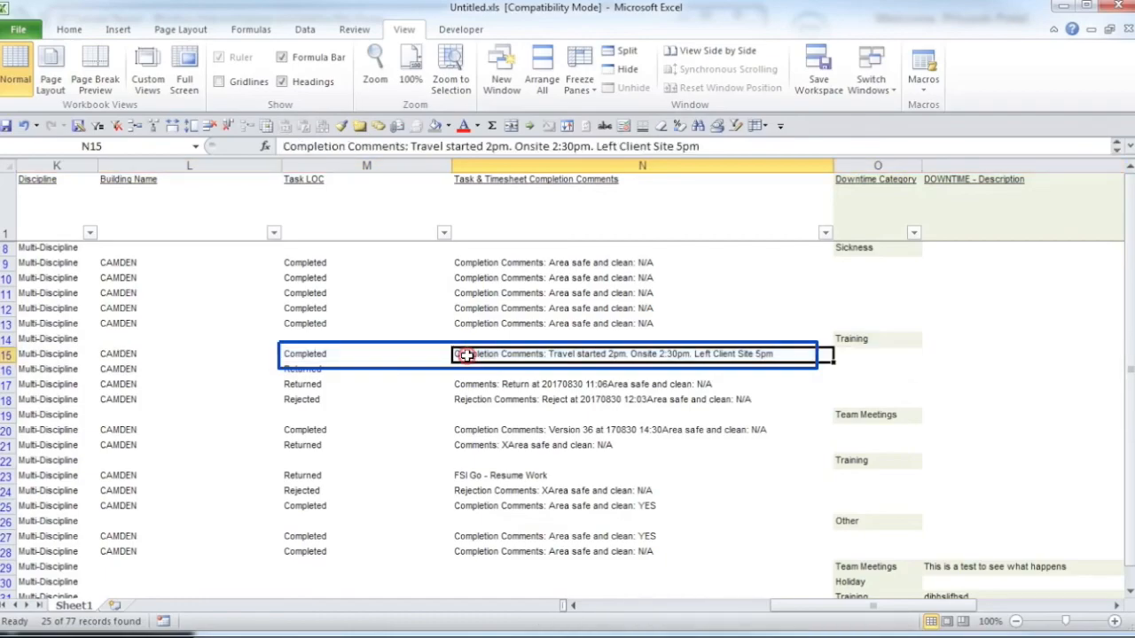